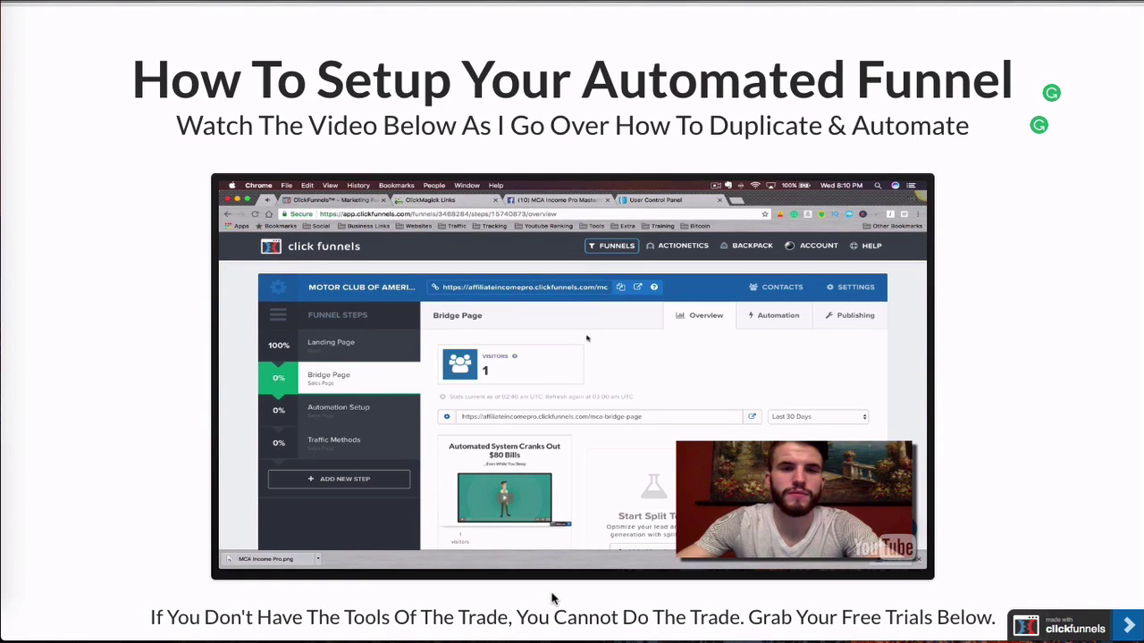
Review the Step 2 section on setting up the email follow-up in the automated funnel setup page.
{"action": "scroll", "coordinate": [496, 383], "scroll_direction": "down", "scroll_amount": 2}
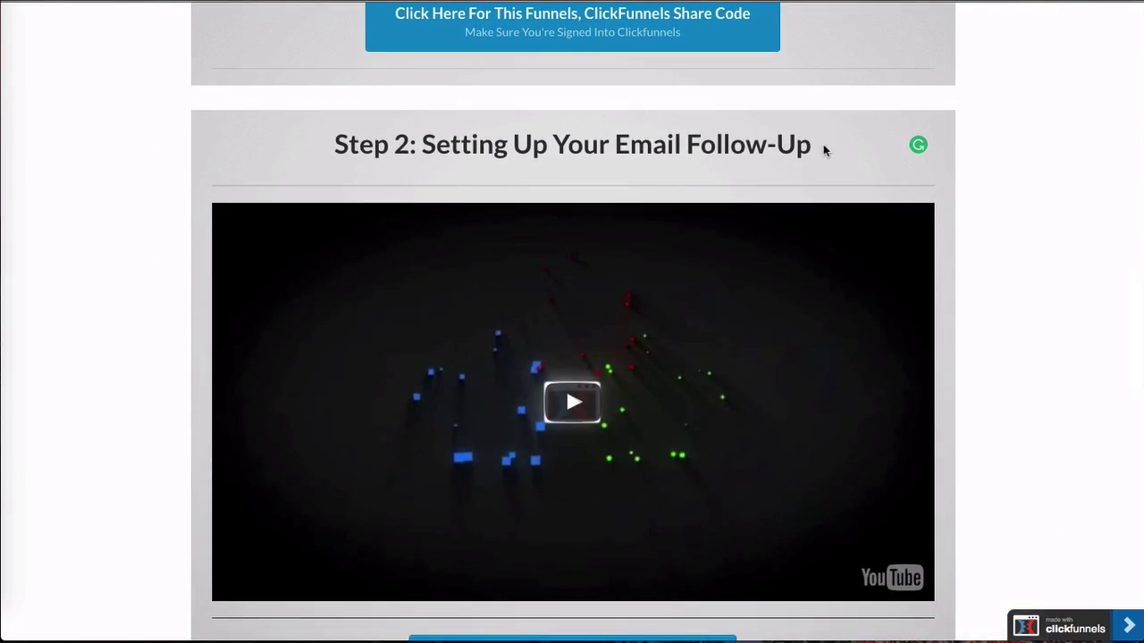
{"action": "left_click_drag", "start_coordinate": [787, 143], "coordinate": [281, 153]}
{"action": "left_click", "coordinate": [357, 165]}
{"action": "scroll", "coordinate": [327, 223], "scroll_direction": "down", "scroll_amount": 5}
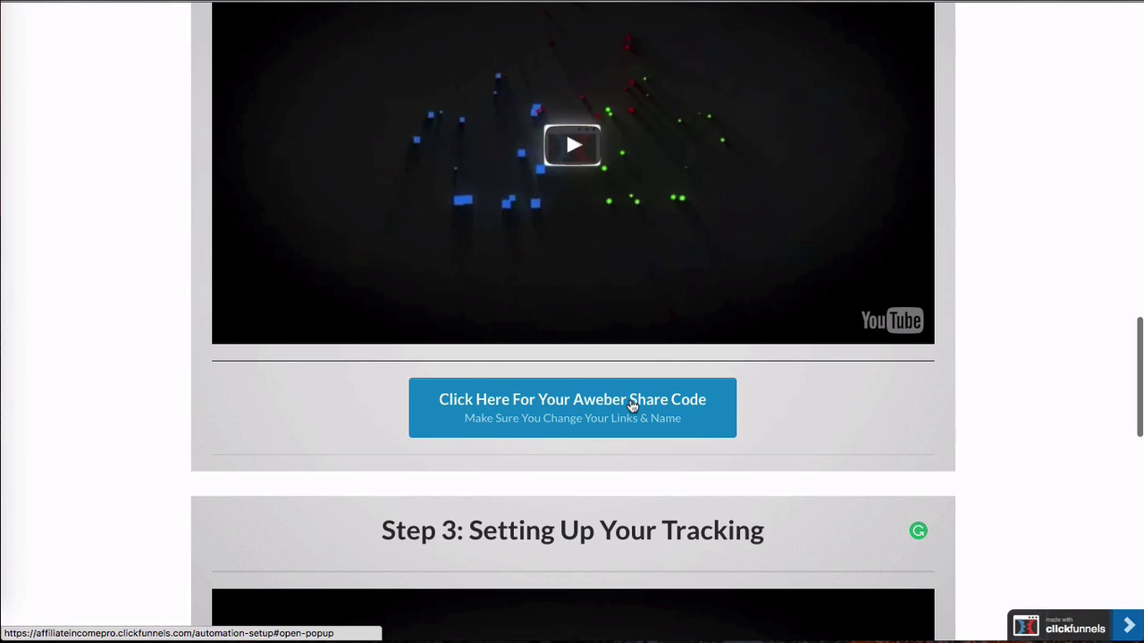
{"action": "scroll", "coordinate": [630, 405], "scroll_direction": "up", "scroll_amount": 3}
{"action": "scroll", "coordinate": [630, 404], "scroll_direction": "down", "scroll_amount": 1}
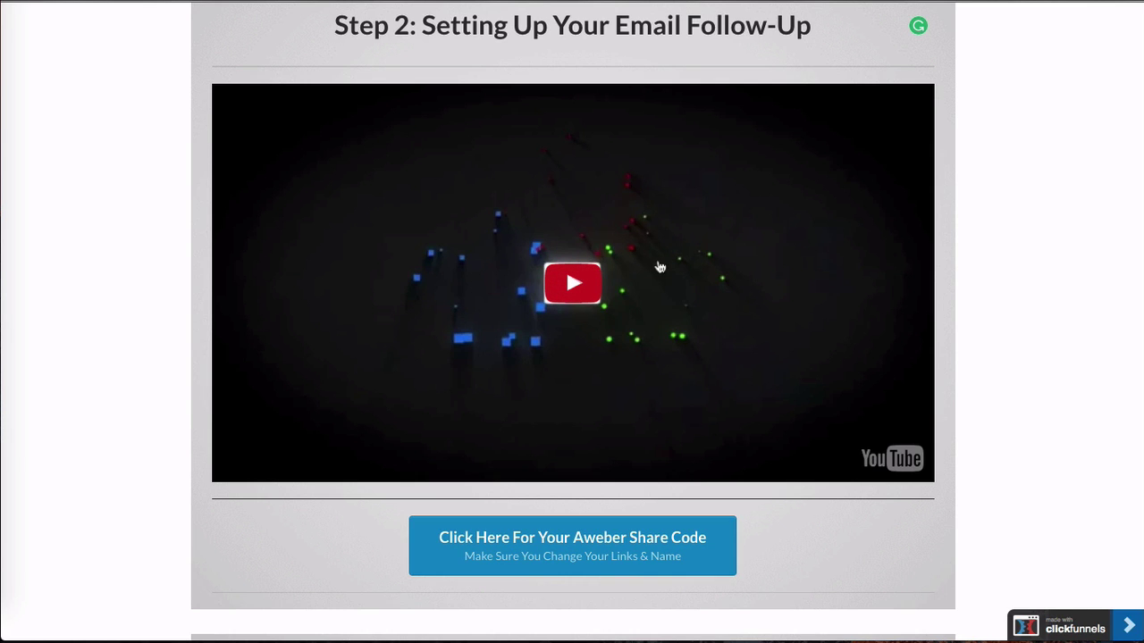
{"action": "scroll", "coordinate": [720, 366], "scroll_direction": "down", "scroll_amount": 1}
{"action": "scroll", "coordinate": [716, 364], "scroll_direction": "up", "scroll_amount": 1}
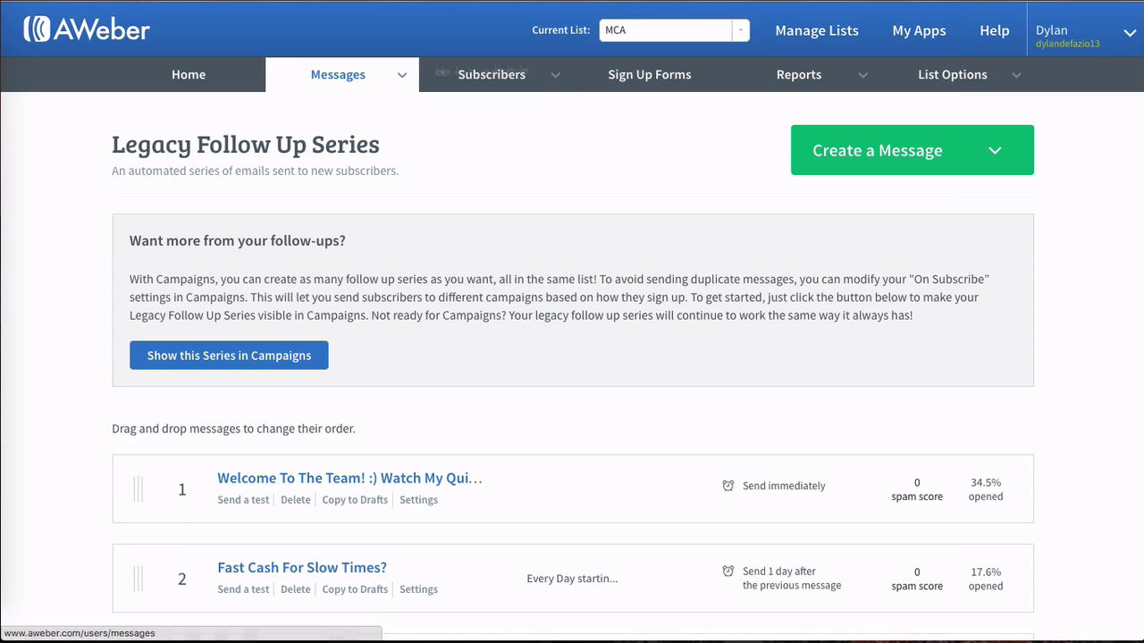
Switch to AWeber, select the MCA list and open its Legacy Follow Up Series at the Campaign Sharing section.
{"action": "left_click", "coordinate": [639, 36]}
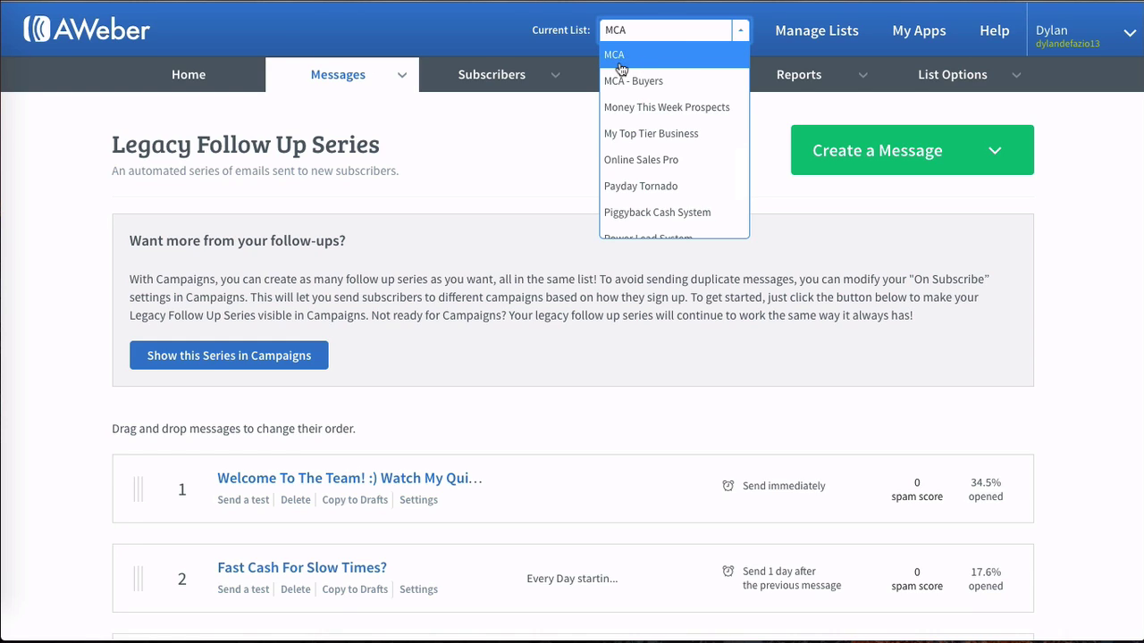
{"action": "left_click", "coordinate": [626, 62]}
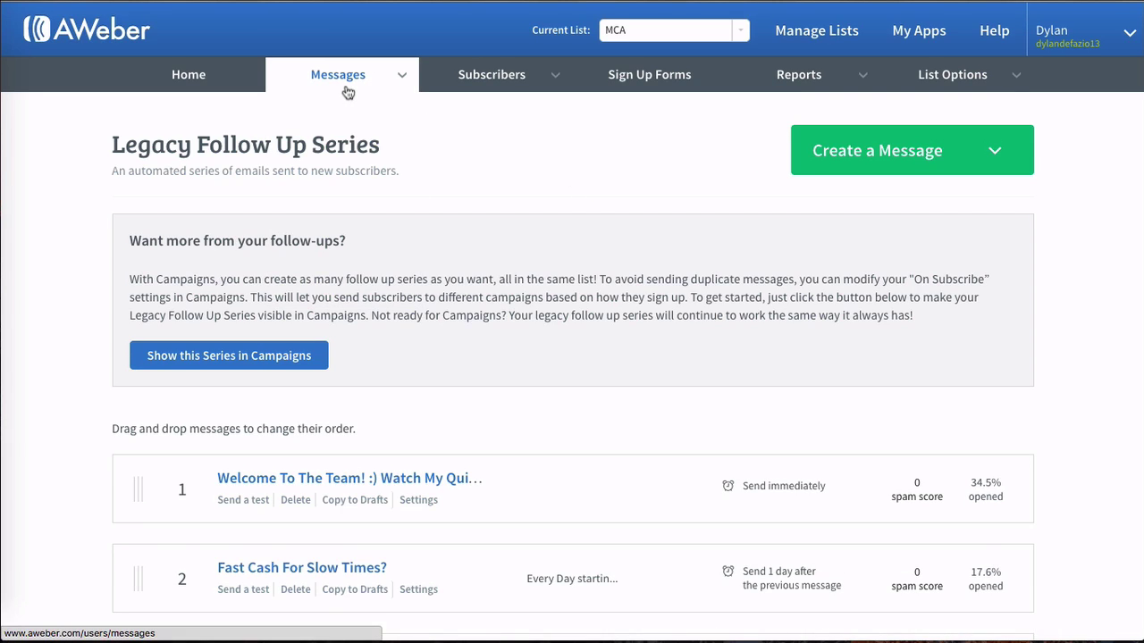
{"action": "mouse_move", "coordinate": [350, 88]}
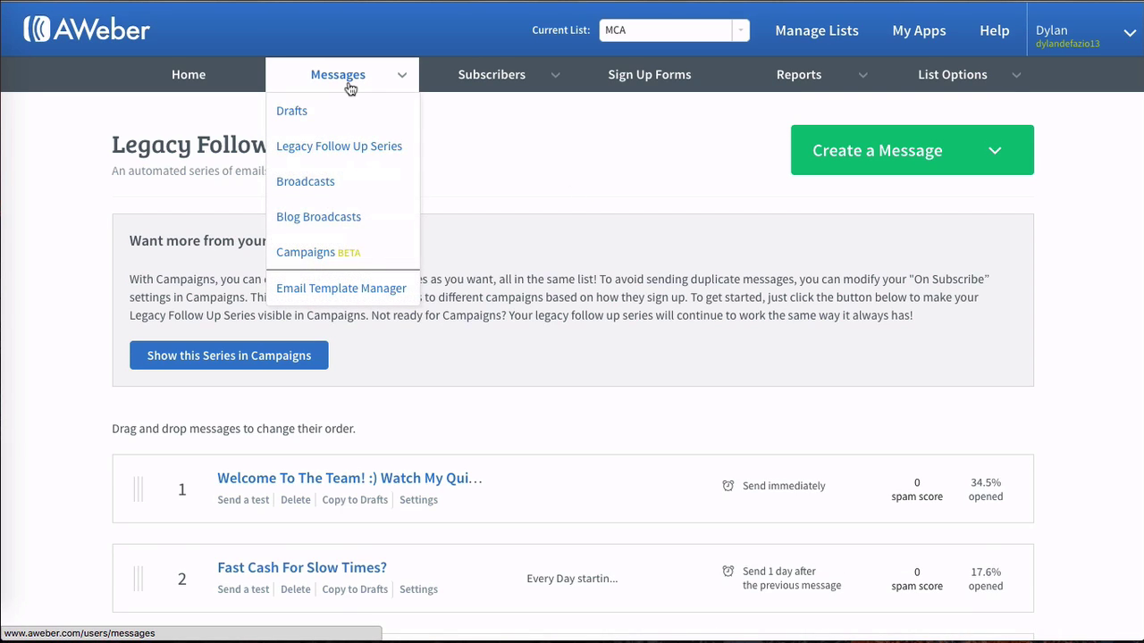
{"action": "left_click", "coordinate": [349, 153]}
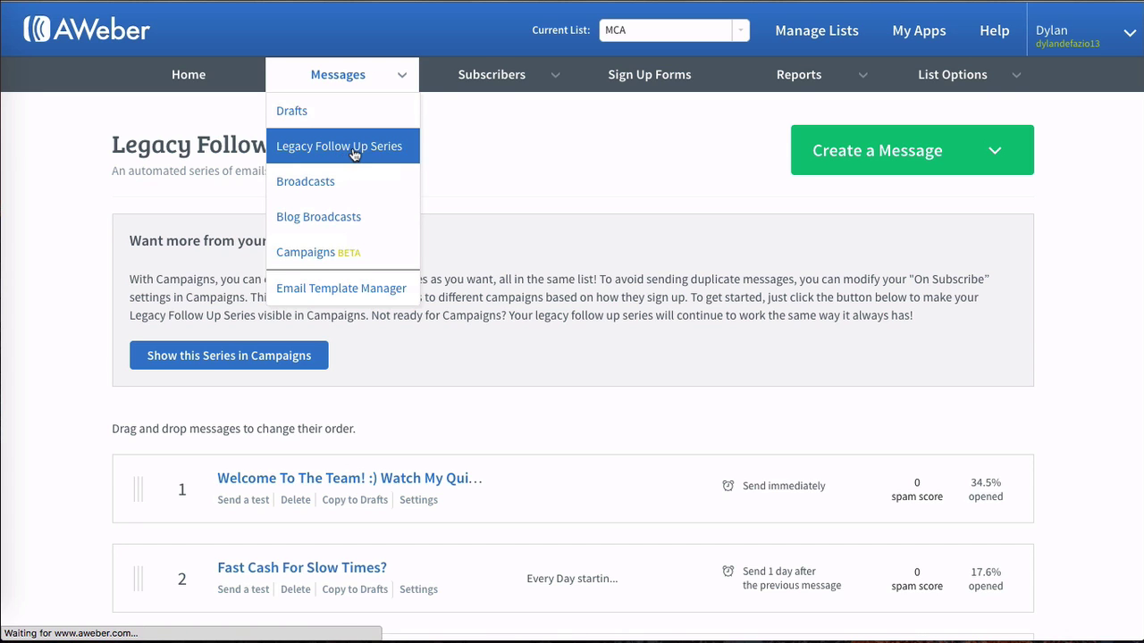
{"action": "scroll", "coordinate": [684, 302], "scroll_direction": "down", "scroll_amount": 11}
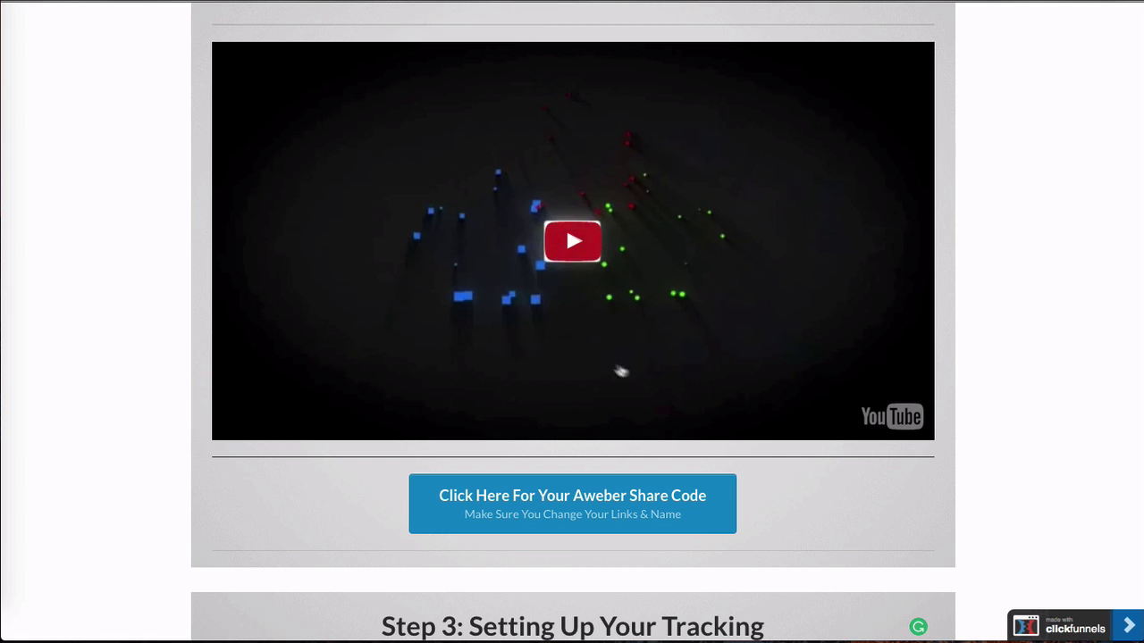
Return to the funnel setup page and reveal the AWeber share code for Step 2.
{"action": "scroll", "coordinate": [572, 357], "scroll_direction": "down", "scroll_amount": 1}
{"action": "scroll", "coordinate": [572, 357], "scroll_direction": "up", "scroll_amount": 1}
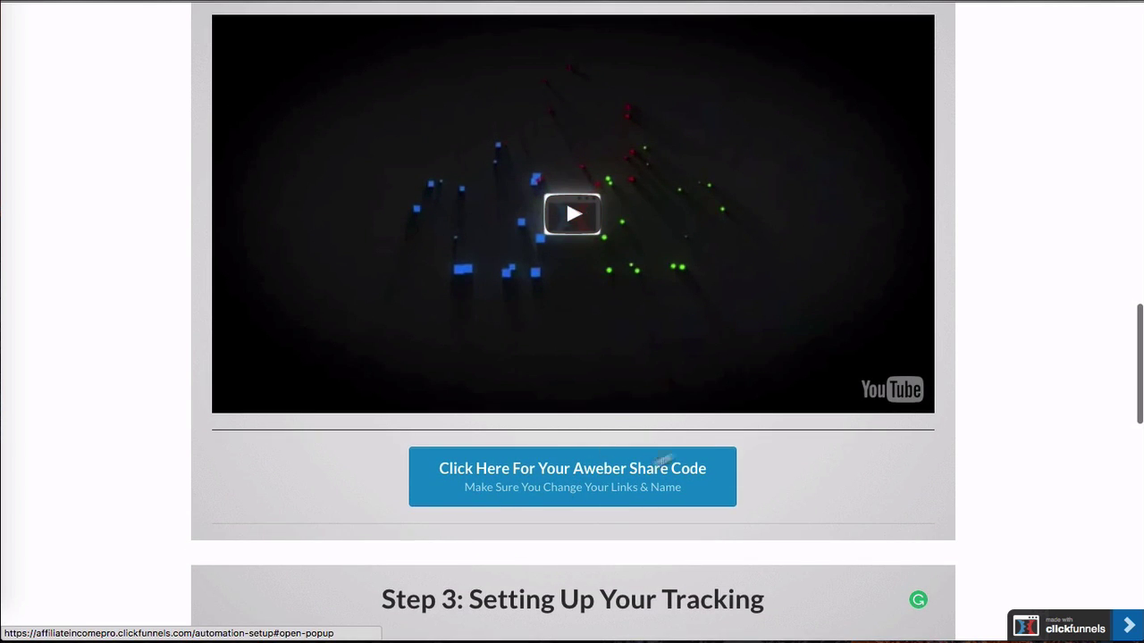
{"action": "scroll", "coordinate": [684, 438], "scroll_direction": "up", "scroll_amount": 1}
{"action": "scroll", "coordinate": [684, 437], "scroll_direction": "down", "scroll_amount": 2}
{"action": "left_click", "coordinate": [581, 429]}
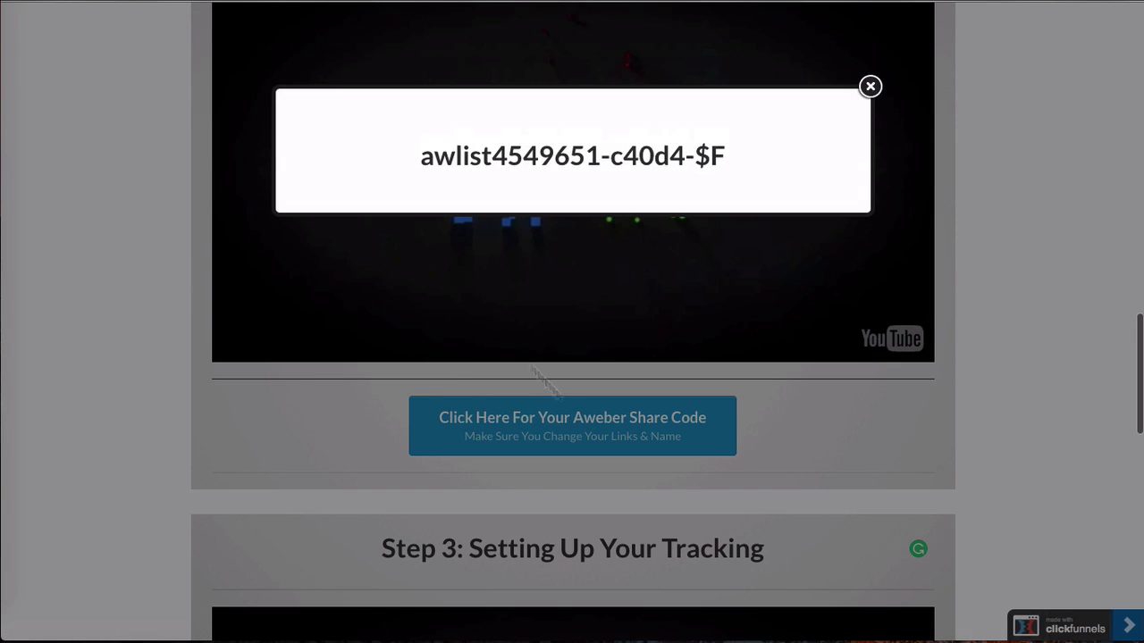
Copy the AWeber share code and enter it as the pre-defined campaign code in AWeber's Campaign Sharing section.
{"action": "left_click_drag", "start_coordinate": [727, 159], "coordinate": [409, 156]}
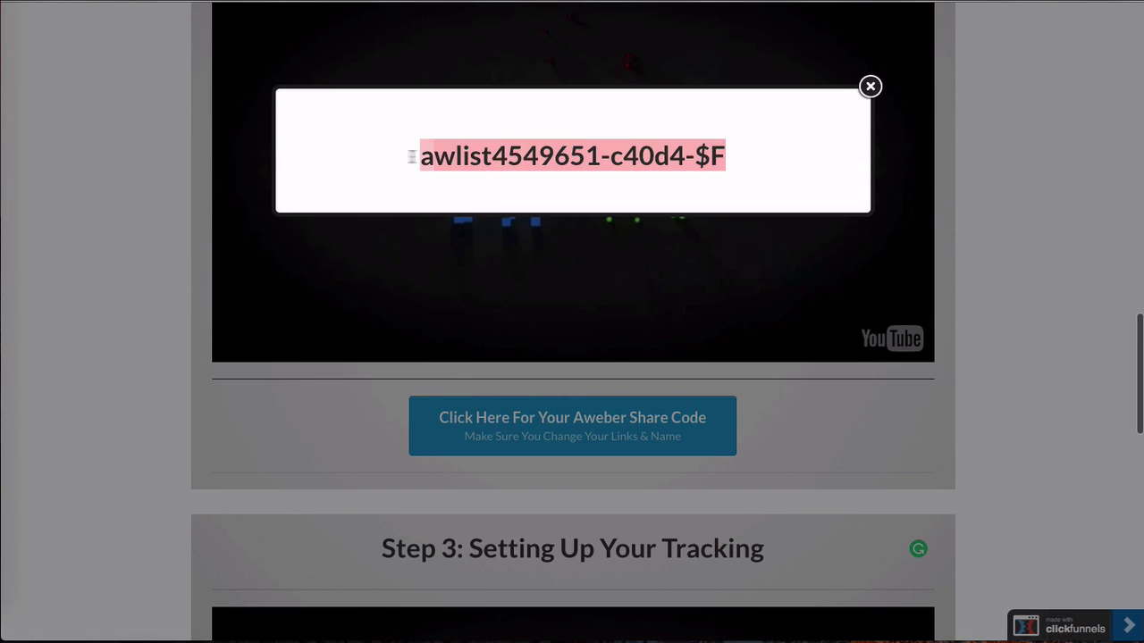
{"action": "right_click", "coordinate": [540, 161]}
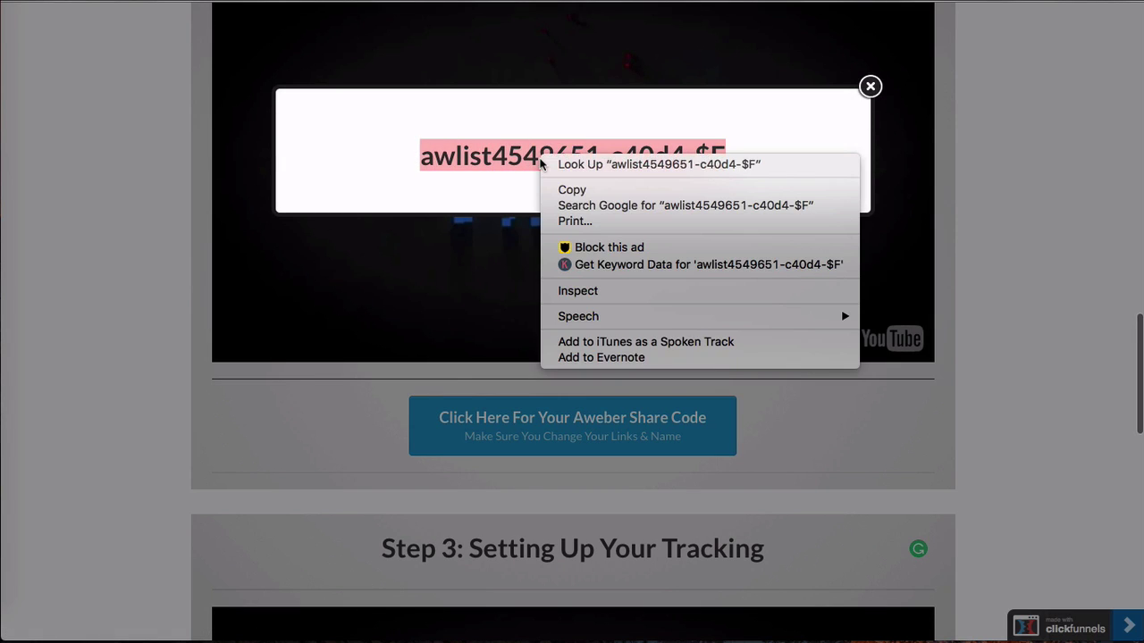
{"action": "left_click", "coordinate": [572, 191]}
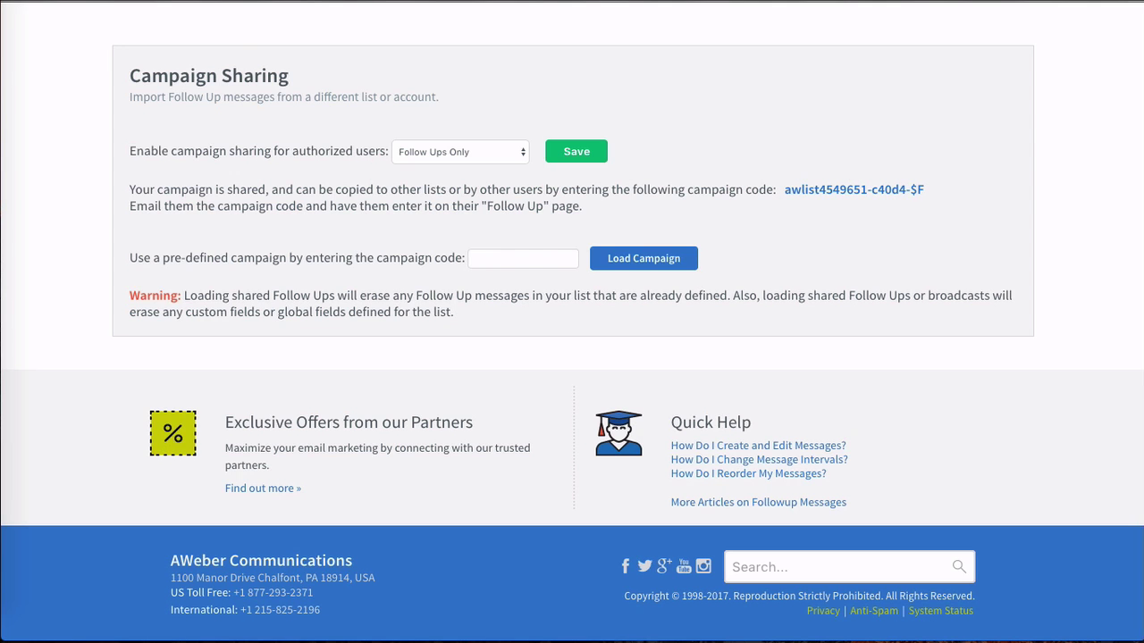
{"action": "right_click", "coordinate": [501, 262]}
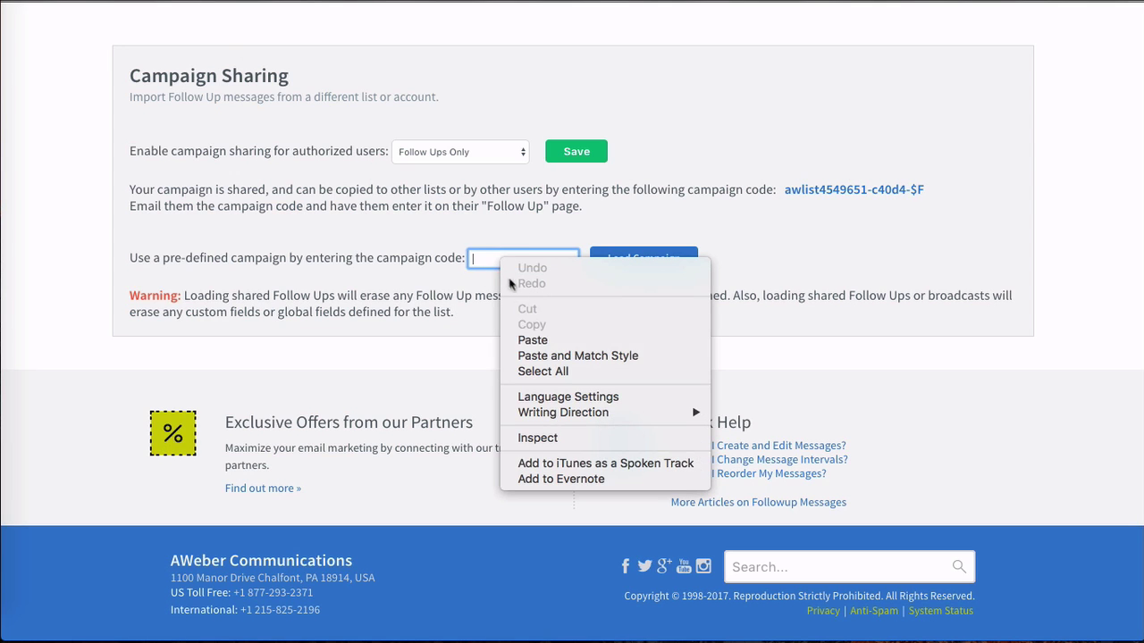
{"action": "left_click", "coordinate": [510, 338]}
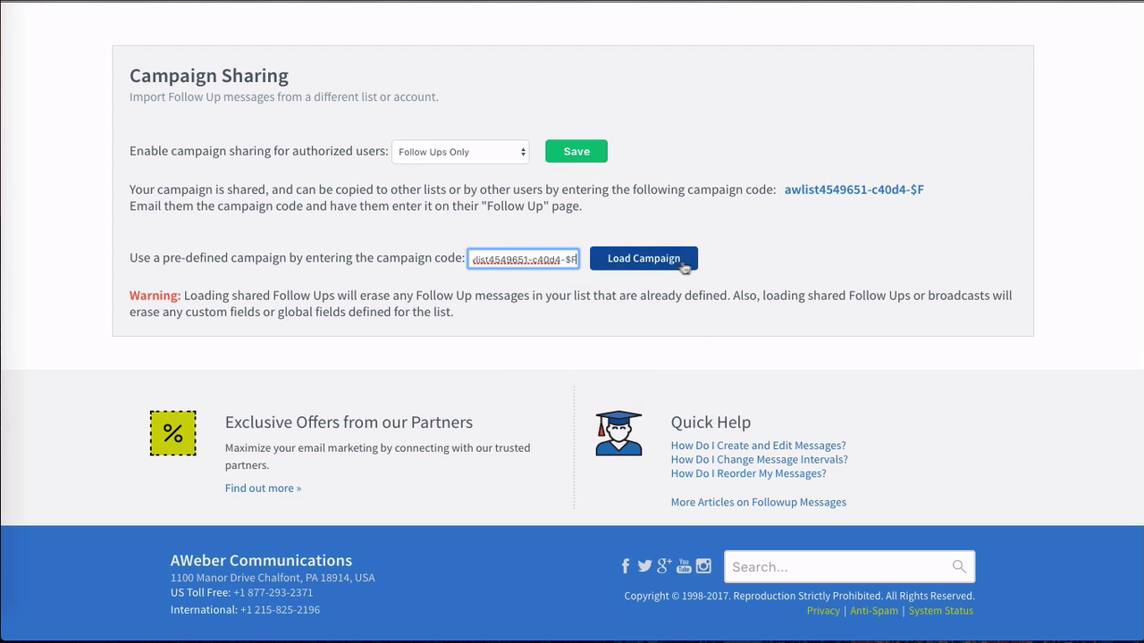
Look over the follow-up messages in the series and open the first one, "Welcome To The Team!", for editing.
{"action": "scroll", "coordinate": [343, 297], "scroll_direction": "up", "scroll_amount": 7}
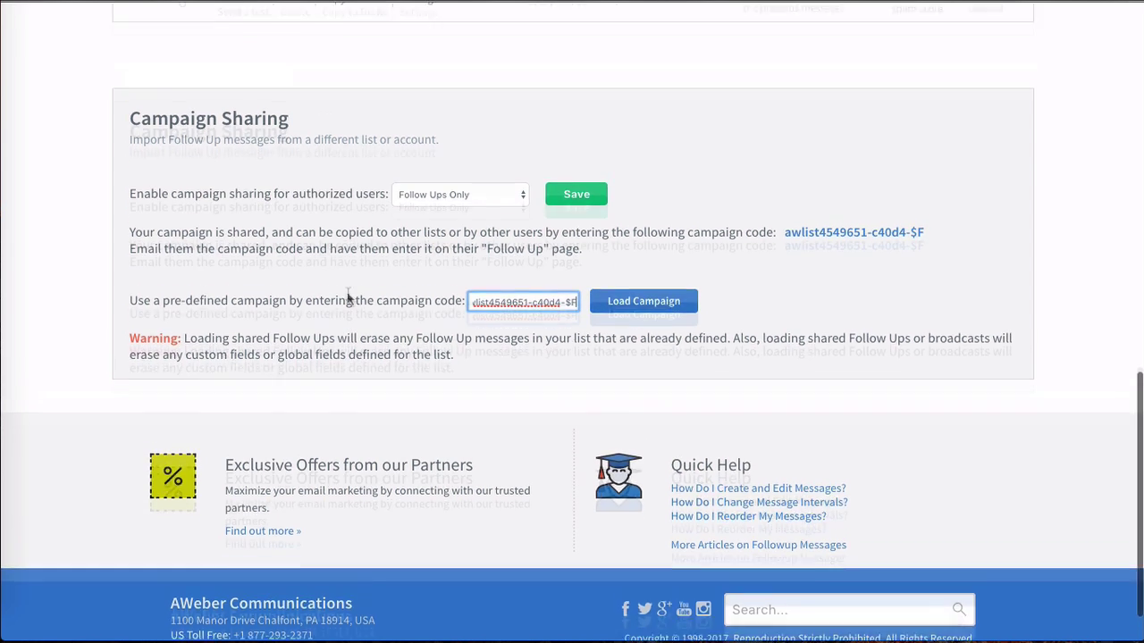
{"action": "scroll", "coordinate": [342, 304], "scroll_direction": "up", "scroll_amount": 1}
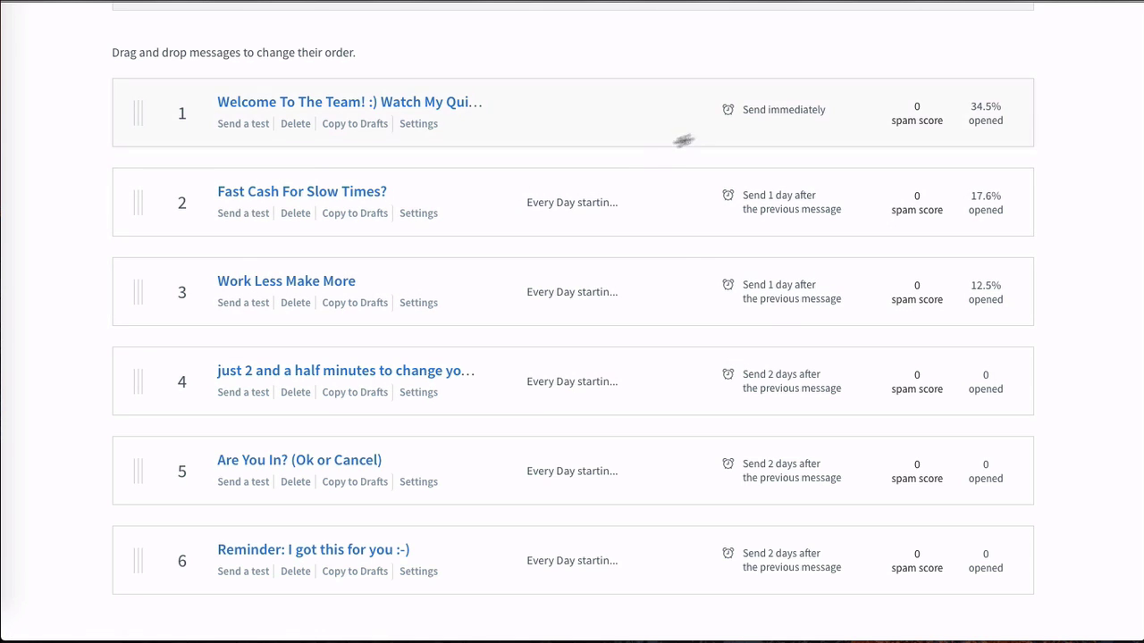
{"action": "scroll", "coordinate": [800, 311], "scroll_direction": "down", "scroll_amount": 1}
{"action": "scroll", "coordinate": [800, 313], "scroll_direction": "down", "scroll_amount": 1}
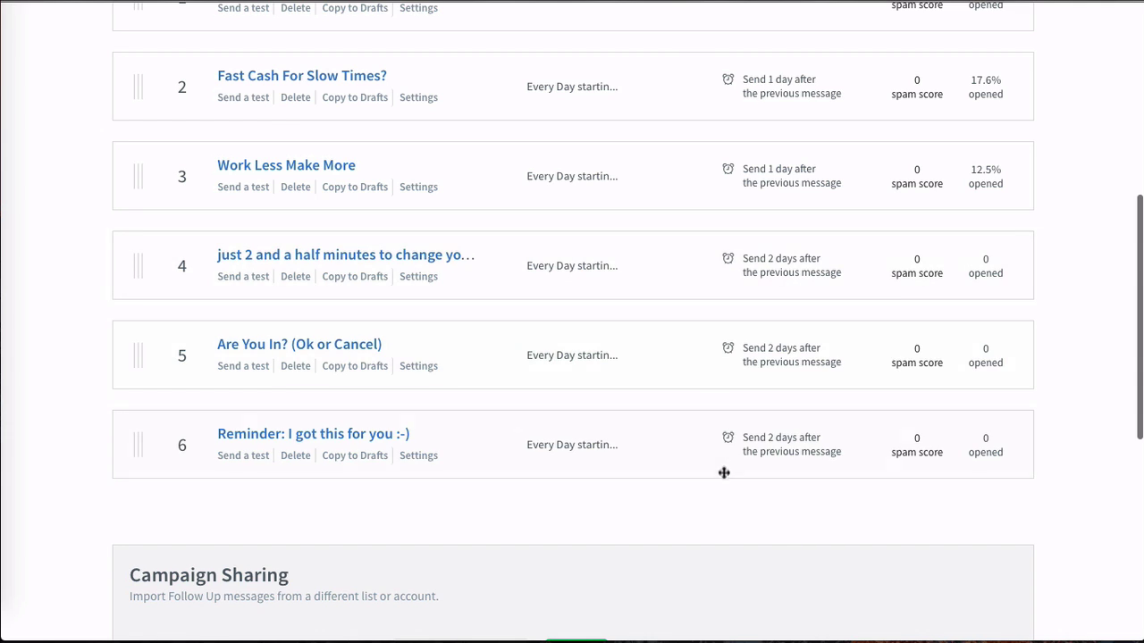
{"action": "scroll", "coordinate": [652, 378], "scroll_direction": "up", "scroll_amount": 5}
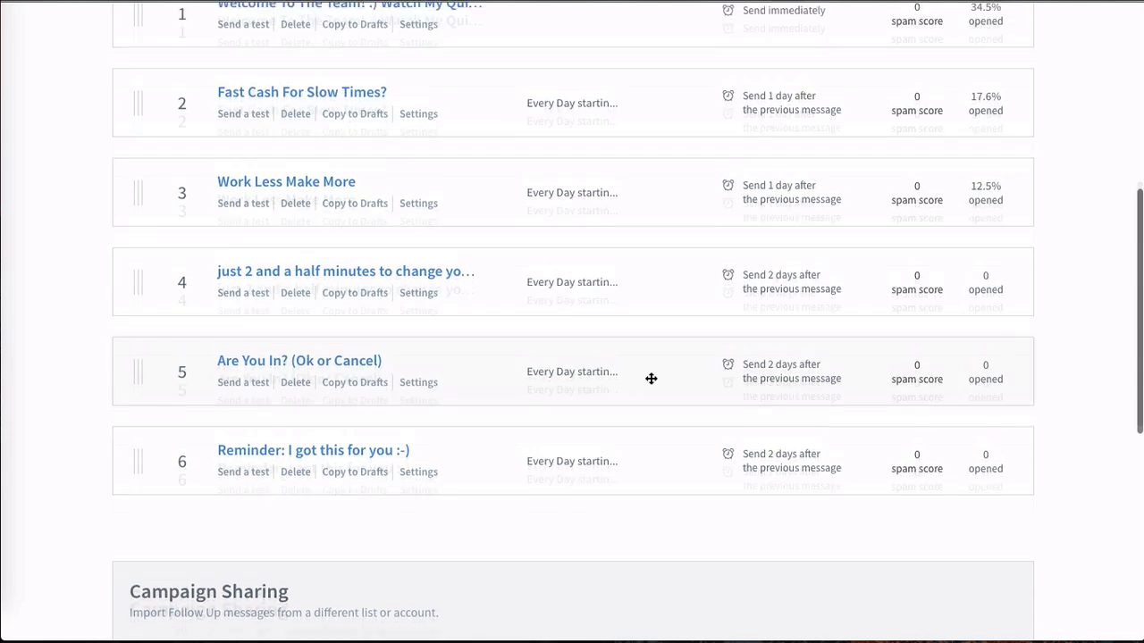
{"action": "scroll", "coordinate": [649, 378], "scroll_direction": "down", "scroll_amount": 2}
{"action": "scroll", "coordinate": [649, 377], "scroll_direction": "down", "scroll_amount": 1}
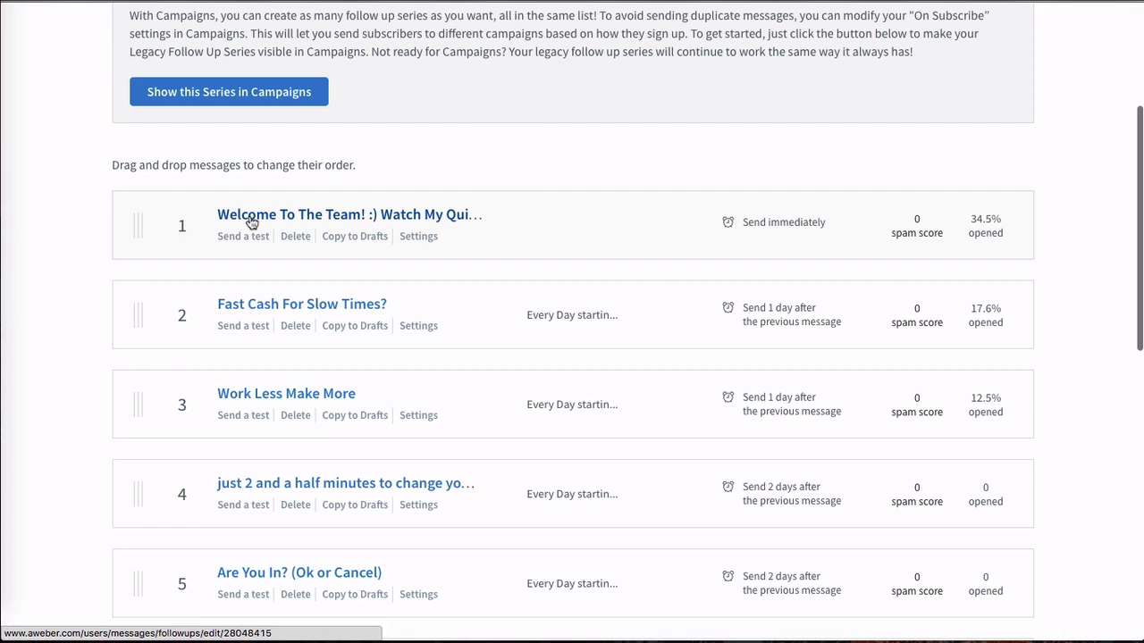
{"action": "left_click", "coordinate": [316, 224]}
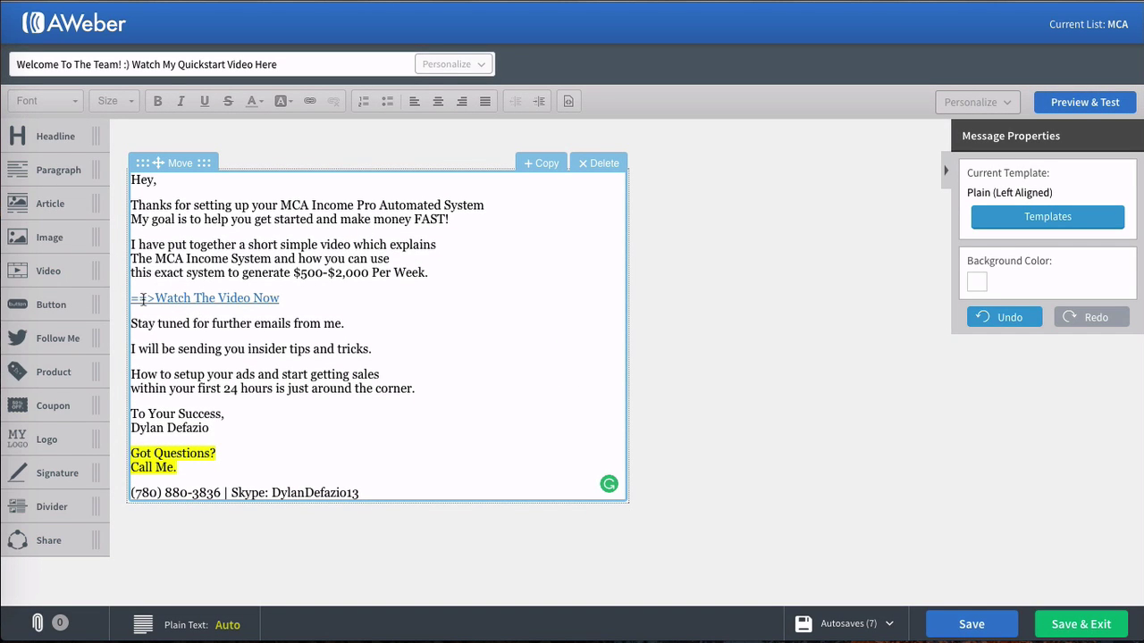
Examine the sender name and the phone and Skype contact line in the welcome email's signature.
{"action": "scroll", "coordinate": [300, 392], "scroll_direction": "down", "scroll_amount": 1}
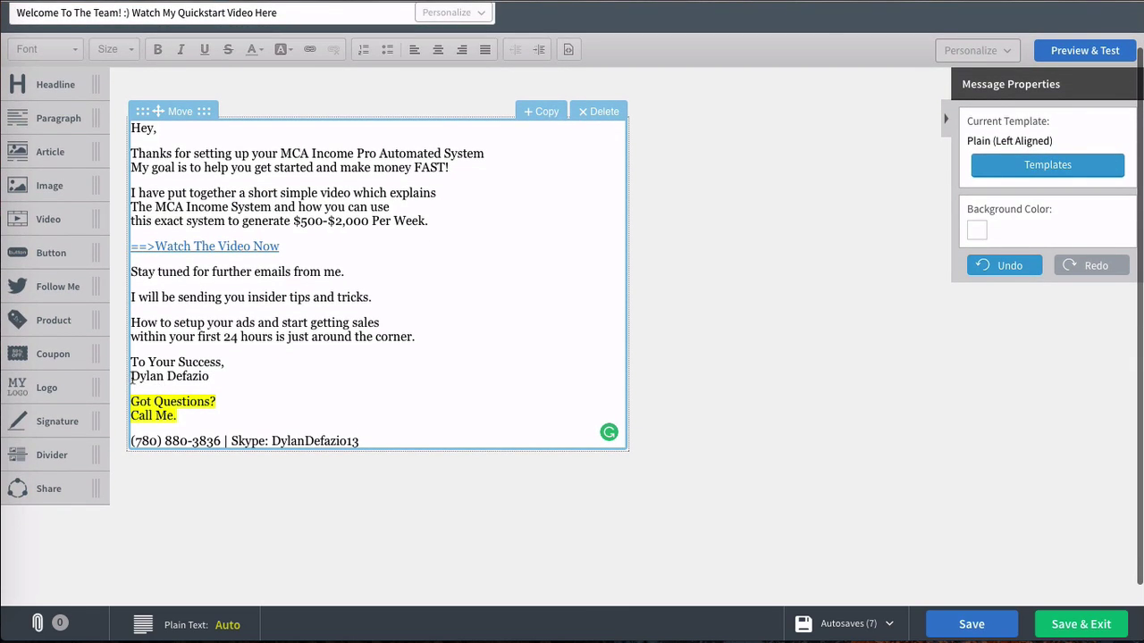
{"action": "left_click_drag", "start_coordinate": [133, 376], "coordinate": [211, 376]}
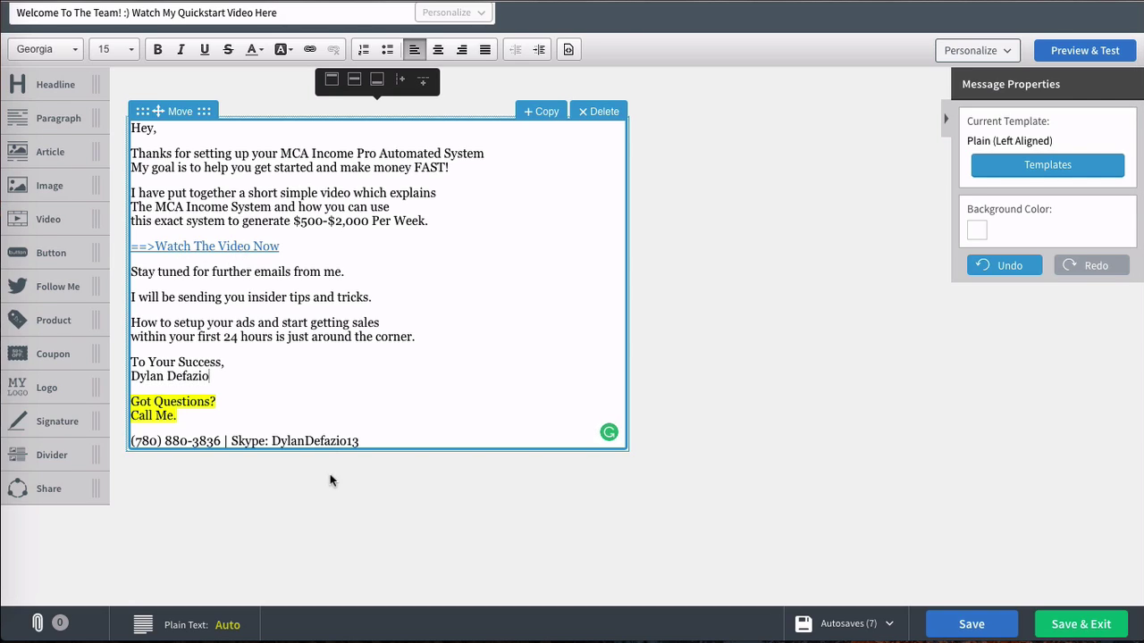
{"action": "left_click_drag", "start_coordinate": [132, 440], "coordinate": [369, 441]}
{"action": "left_click", "coordinate": [371, 441]}
{"action": "scroll", "coordinate": [325, 333], "scroll_direction": "up", "scroll_amount": 1}
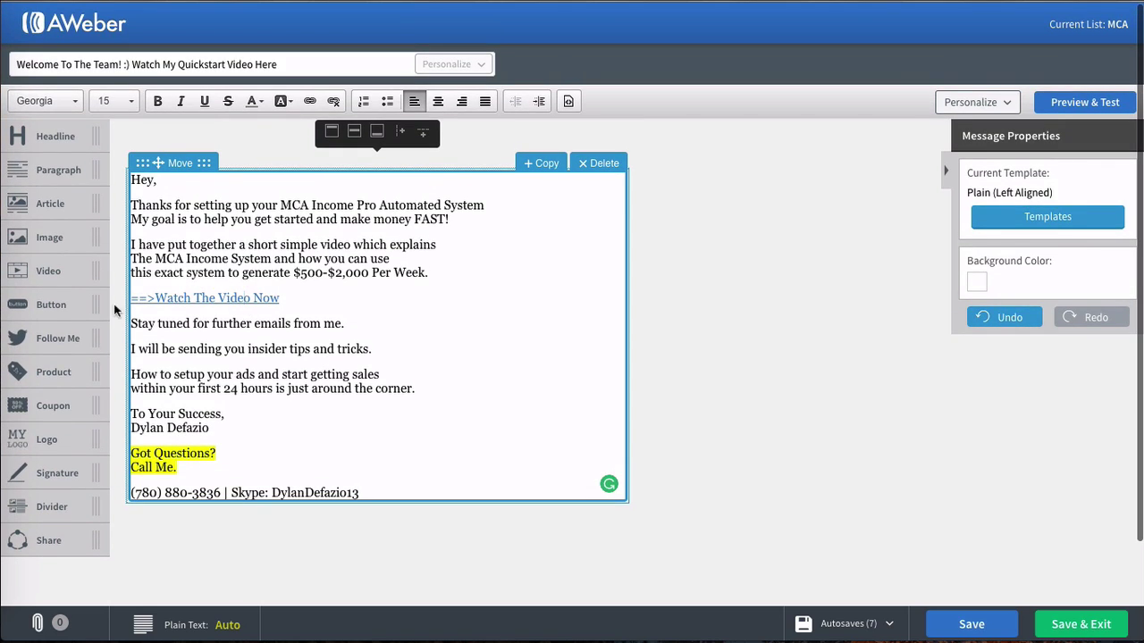
Open the link settings for "Watch The Video Now" and look up the MCA Email 1 tracking link in ClickMagick.
{"action": "left_click", "coordinate": [311, 104]}
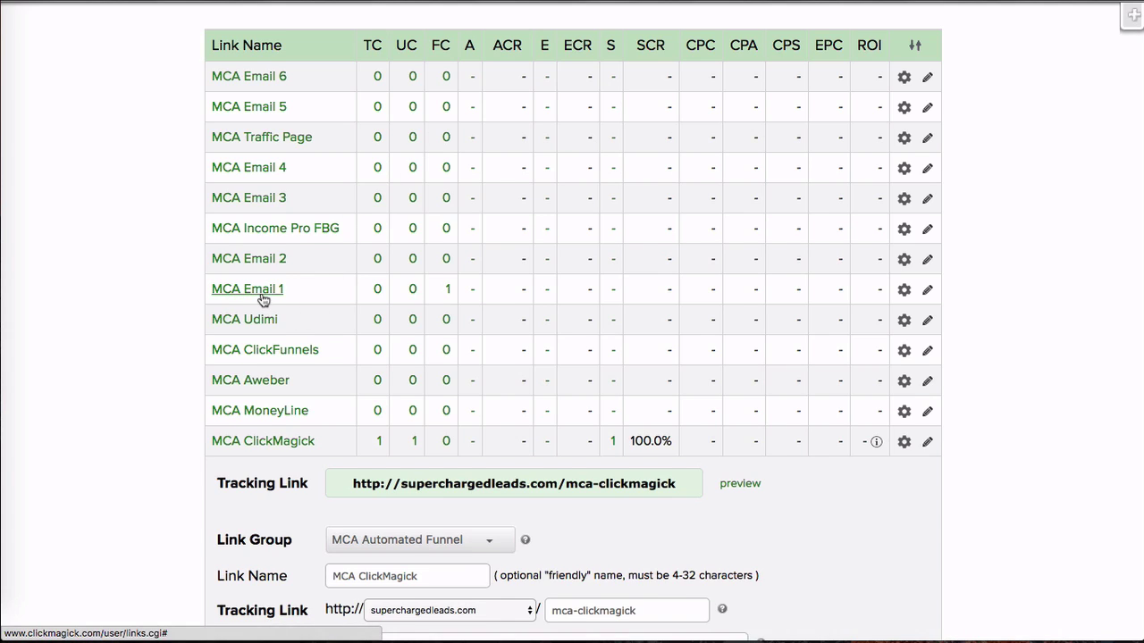
{"action": "left_click", "coordinate": [231, 295]}
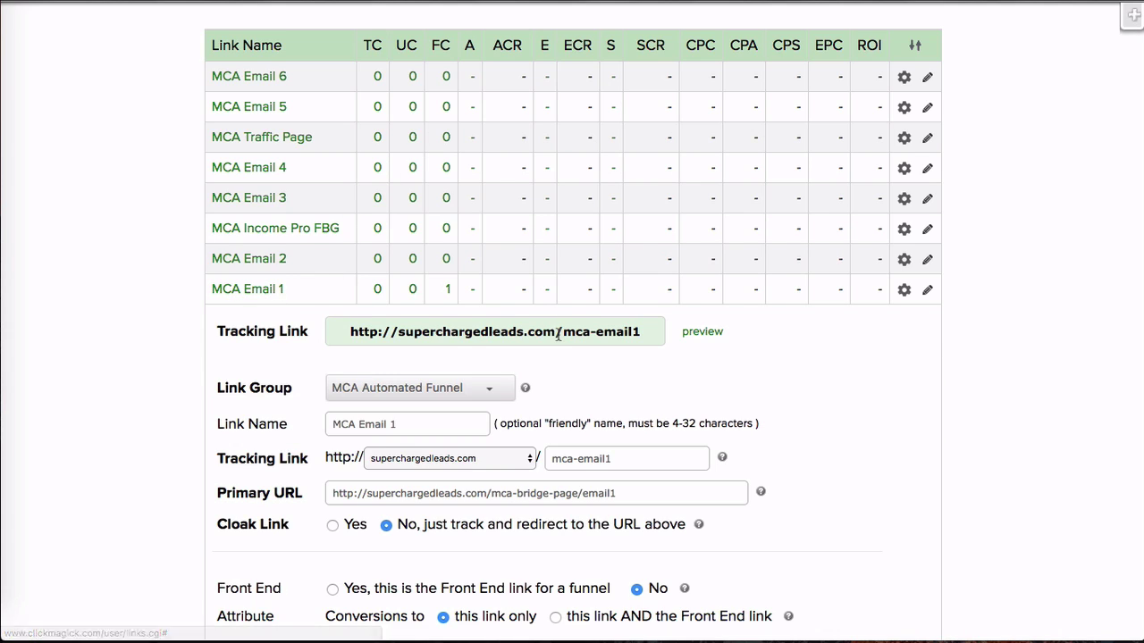
{"action": "left_click_drag", "start_coordinate": [353, 332], "coordinate": [635, 333]}
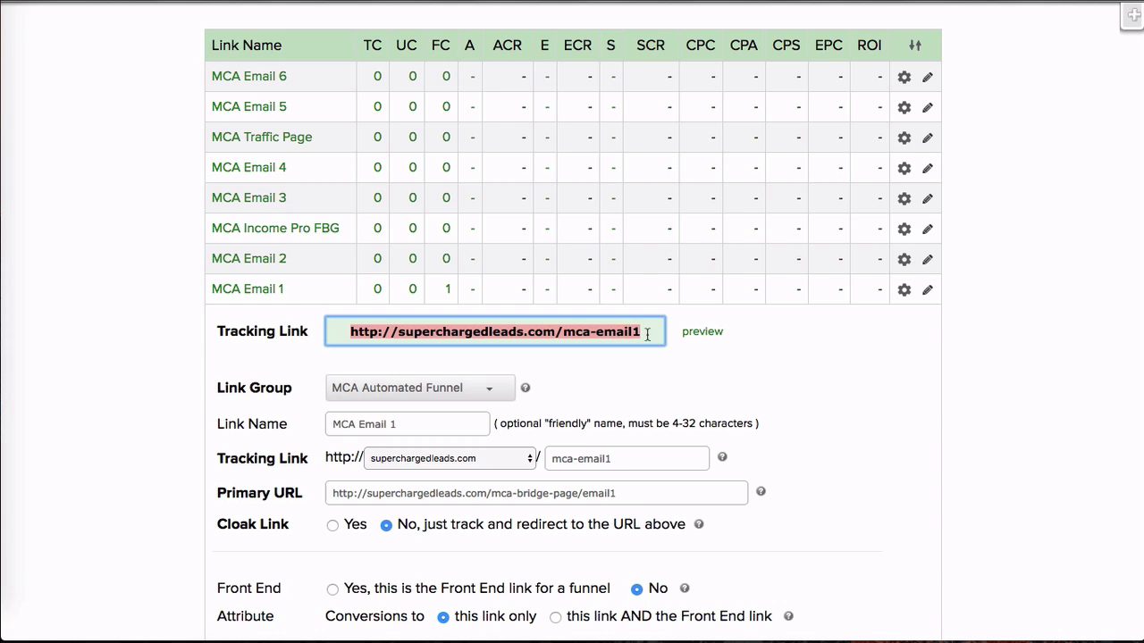
{"action": "left_click", "coordinate": [243, 290]}
{"action": "left_click", "coordinate": [260, 289]}
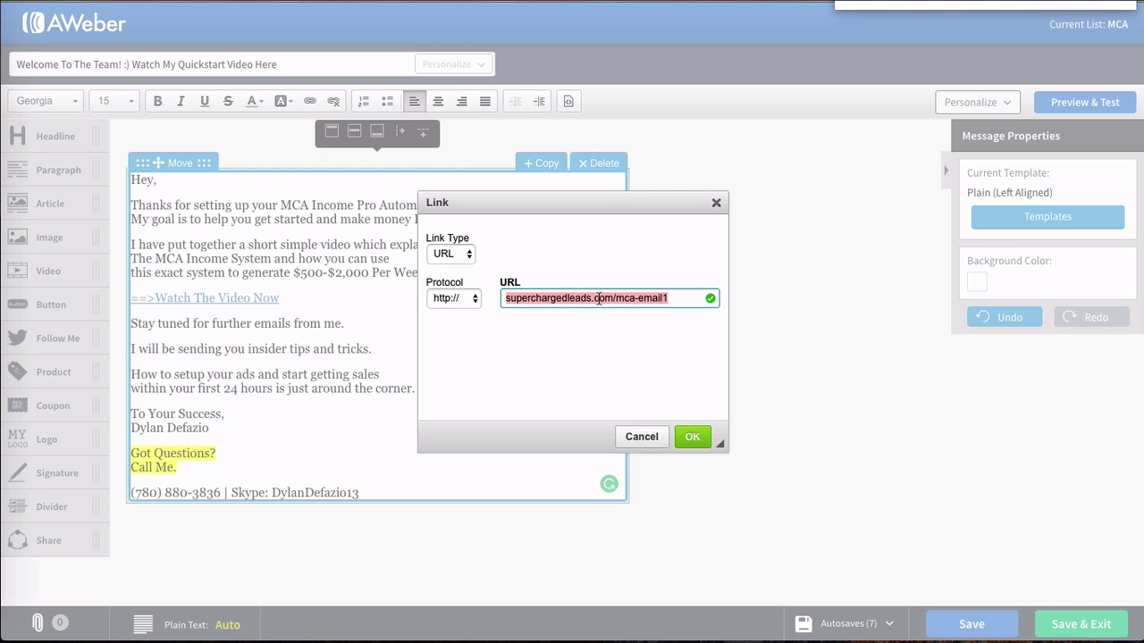
Cancel the link settings of "Watch The Video Now" in AWeber, then save and exit the welcome message.
{"action": "scroll", "coordinate": [597, 304], "scroll_direction": "down", "scroll_amount": 1}
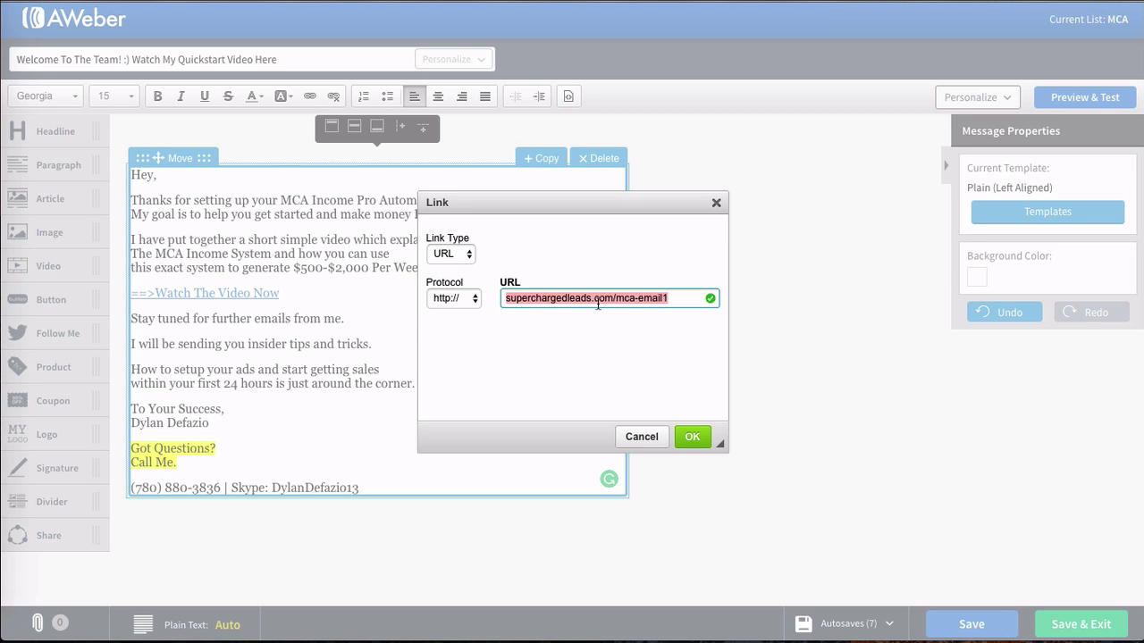
{"action": "scroll", "coordinate": [642, 435], "scroll_direction": "down", "scroll_amount": 1}
{"action": "left_click", "coordinate": [642, 436]}
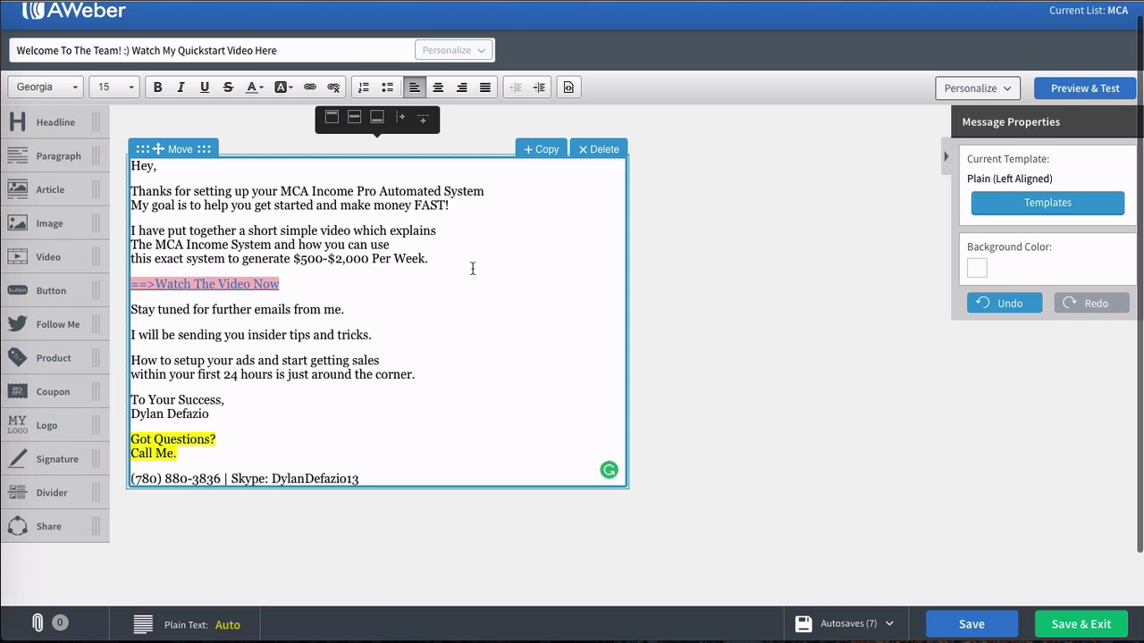
{"action": "left_click", "coordinate": [416, 309]}
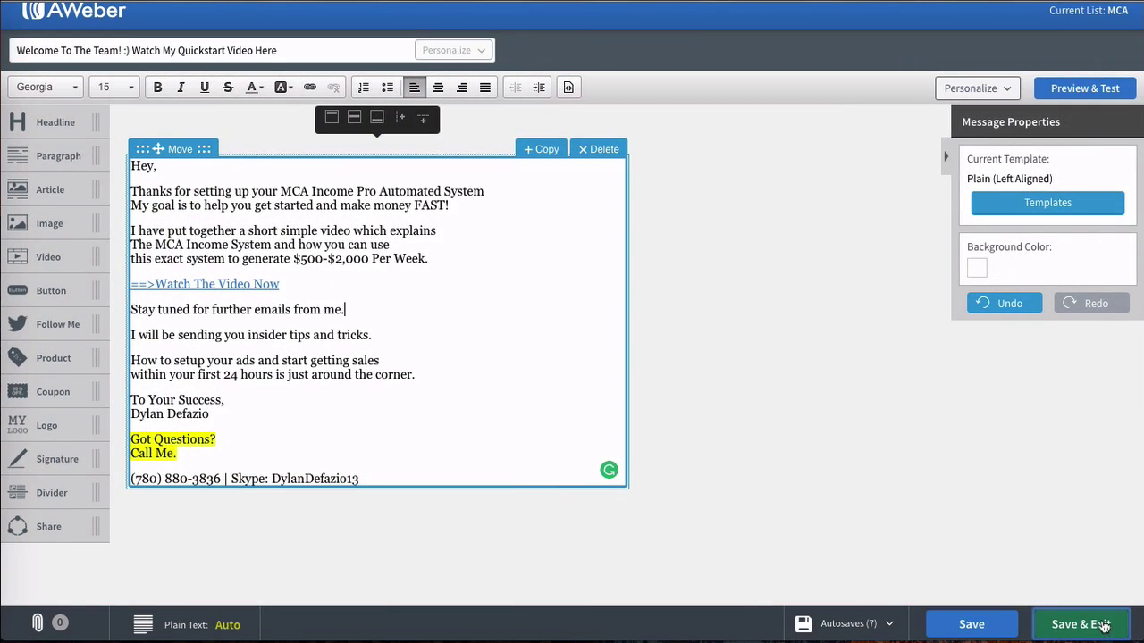
{"action": "left_click", "coordinate": [1060, 613]}
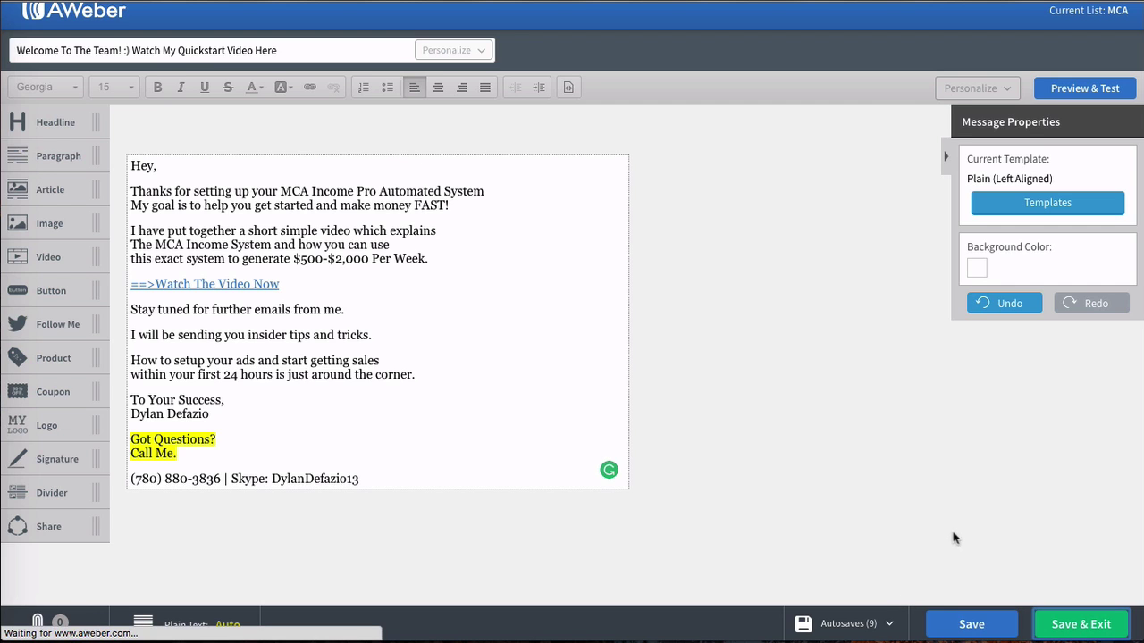
Review the full list of messages in the MCA follow-up series.
{"action": "scroll", "coordinate": [521, 411], "scroll_direction": "down", "scroll_amount": 4}
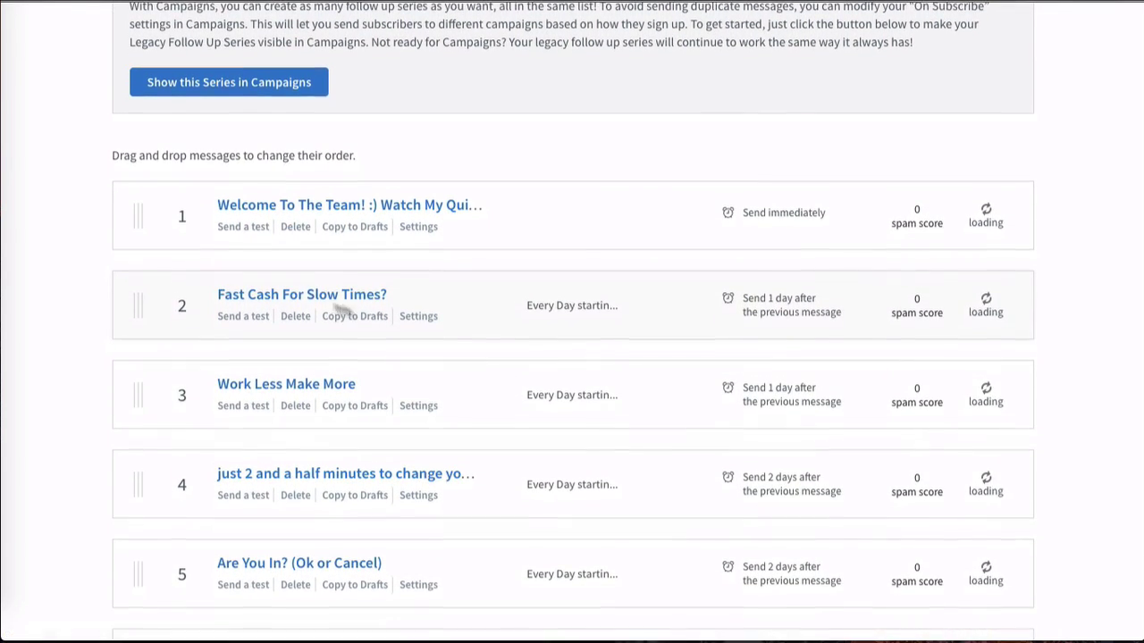
{"action": "left_click_drag", "start_coordinate": [100, 178], "coordinate": [668, 535]}
{"action": "scroll", "coordinate": [652, 544], "scroll_direction": "down", "scroll_amount": 2}
{"action": "scroll", "coordinate": [643, 534], "scroll_direction": "down", "scroll_amount": 1}
{"action": "left_click", "coordinate": [638, 554]}
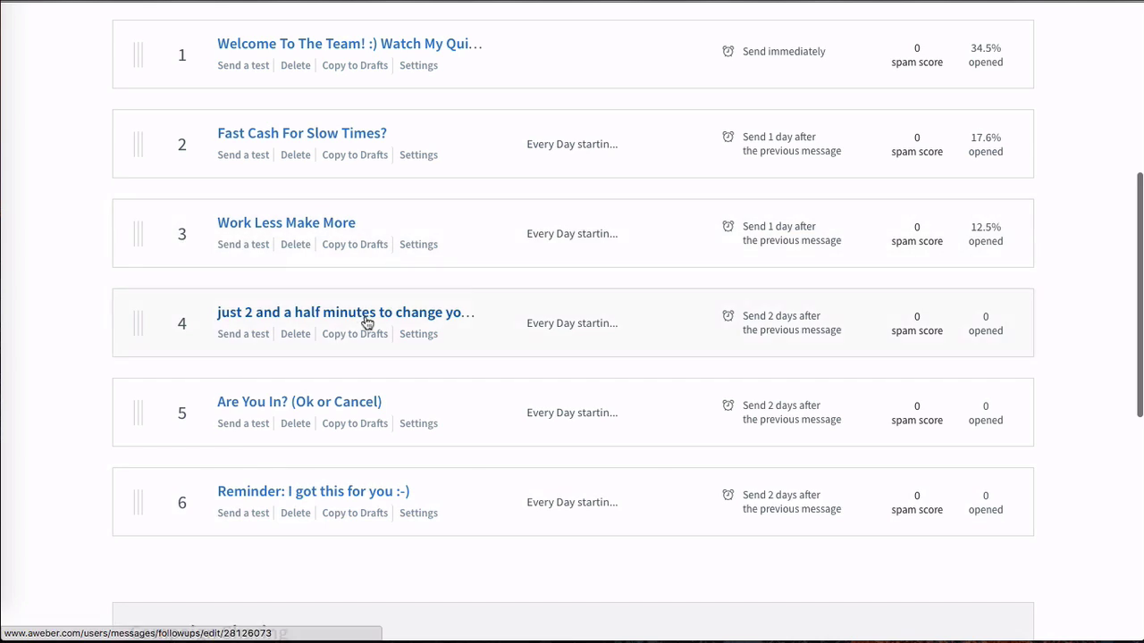
Open the settings of the MCA list's "$6,000 Per Week Formula" sign-up form.
{"action": "scroll", "coordinate": [365, 319], "scroll_direction": "up", "scroll_amount": 1}
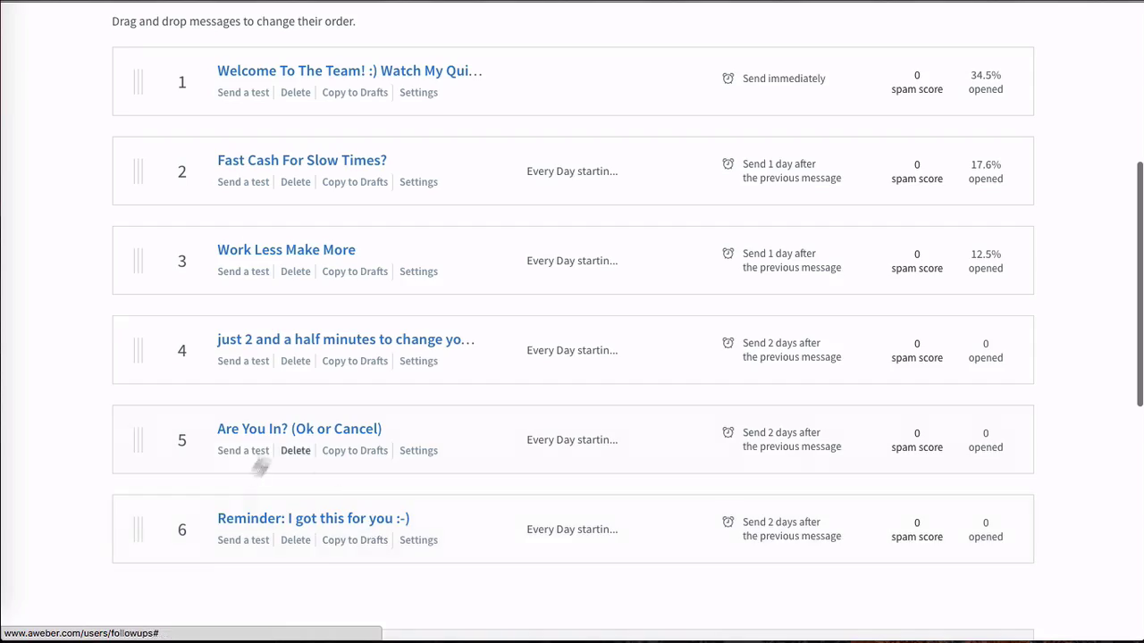
{"action": "scroll", "coordinate": [328, 400], "scroll_direction": "down", "scroll_amount": 3}
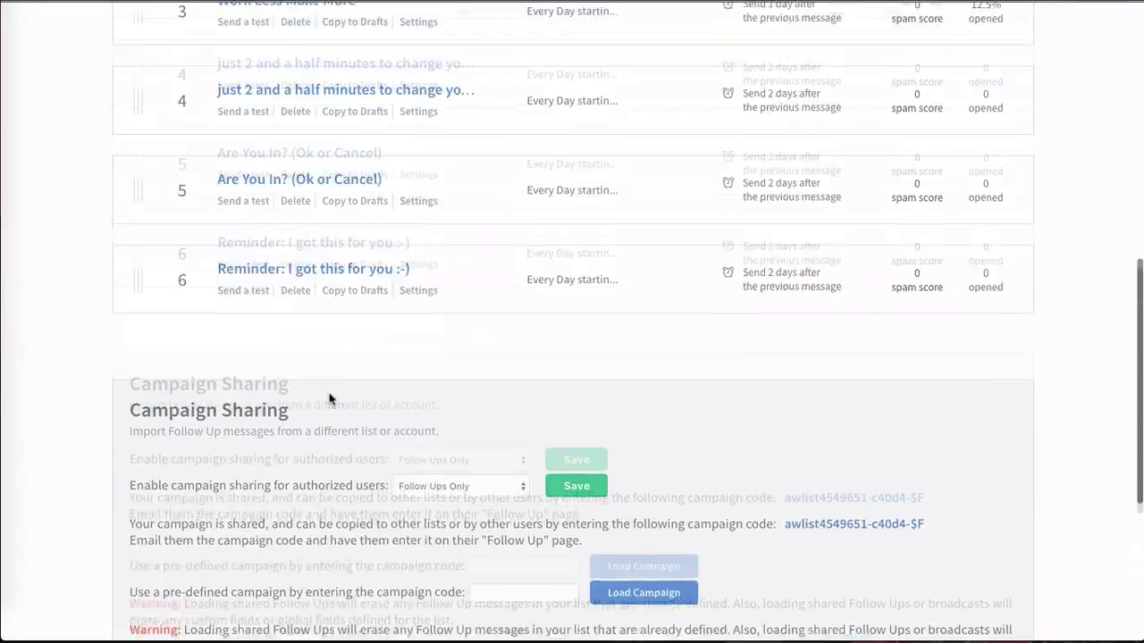
{"action": "scroll", "coordinate": [473, 310], "scroll_direction": "up", "scroll_amount": 6}
{"action": "scroll", "coordinate": [521, 308], "scroll_direction": "up", "scroll_amount": 1}
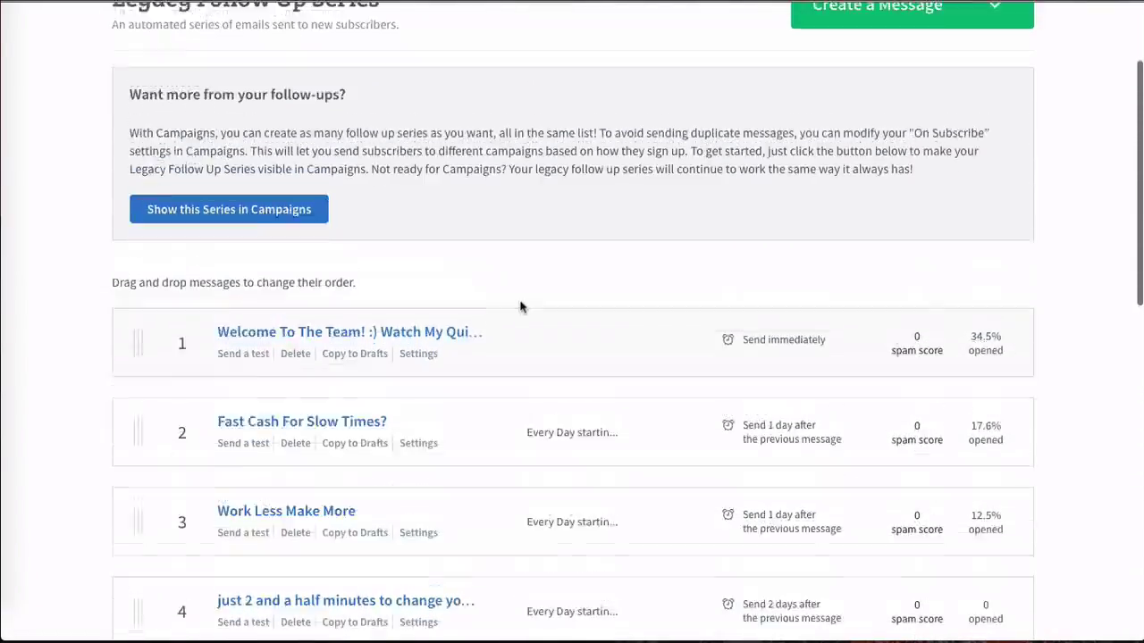
{"action": "scroll", "coordinate": [522, 304], "scroll_direction": "up", "scroll_amount": 2}
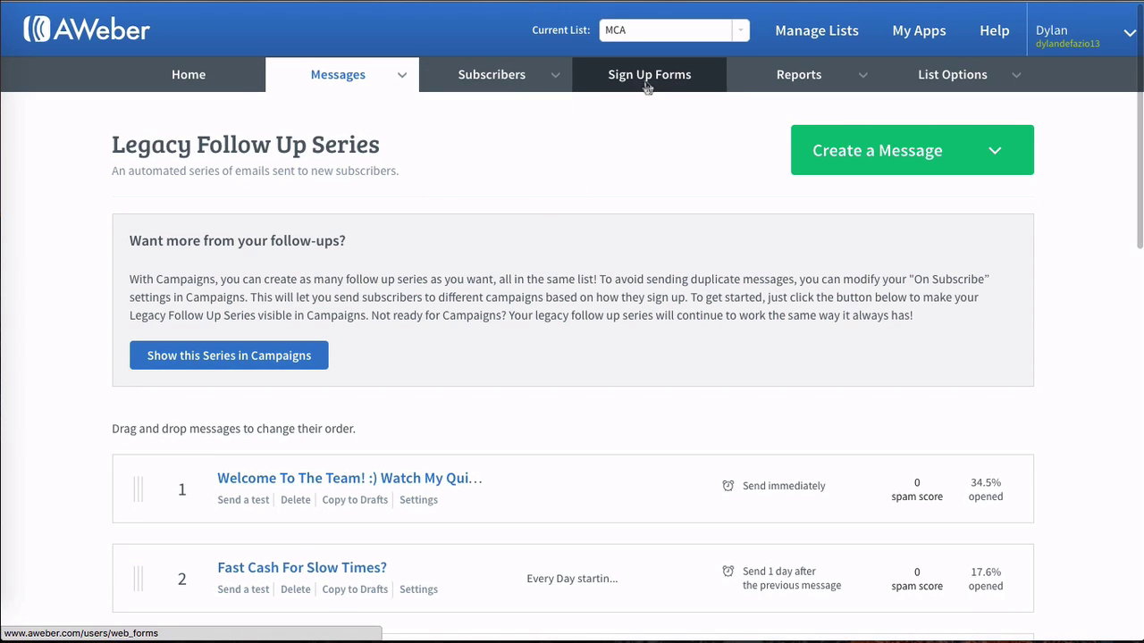
{"action": "left_click", "coordinate": [645, 83]}
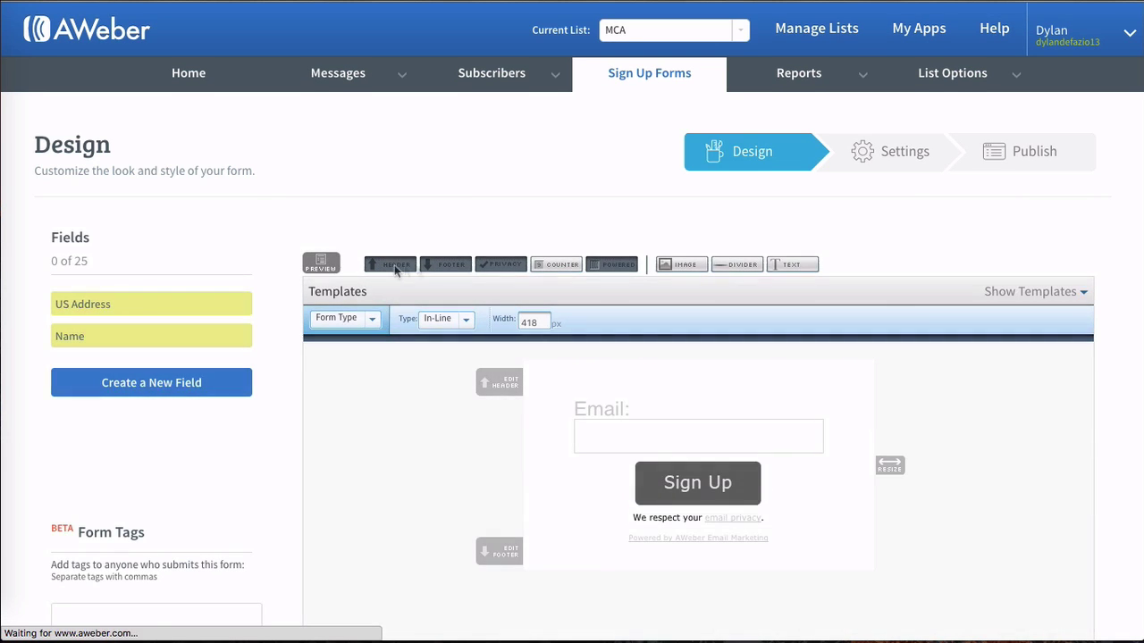
{"action": "left_click", "coordinate": [890, 163]}
{"action": "scroll", "coordinate": [713, 291], "scroll_direction": "down", "scroll_amount": 3}
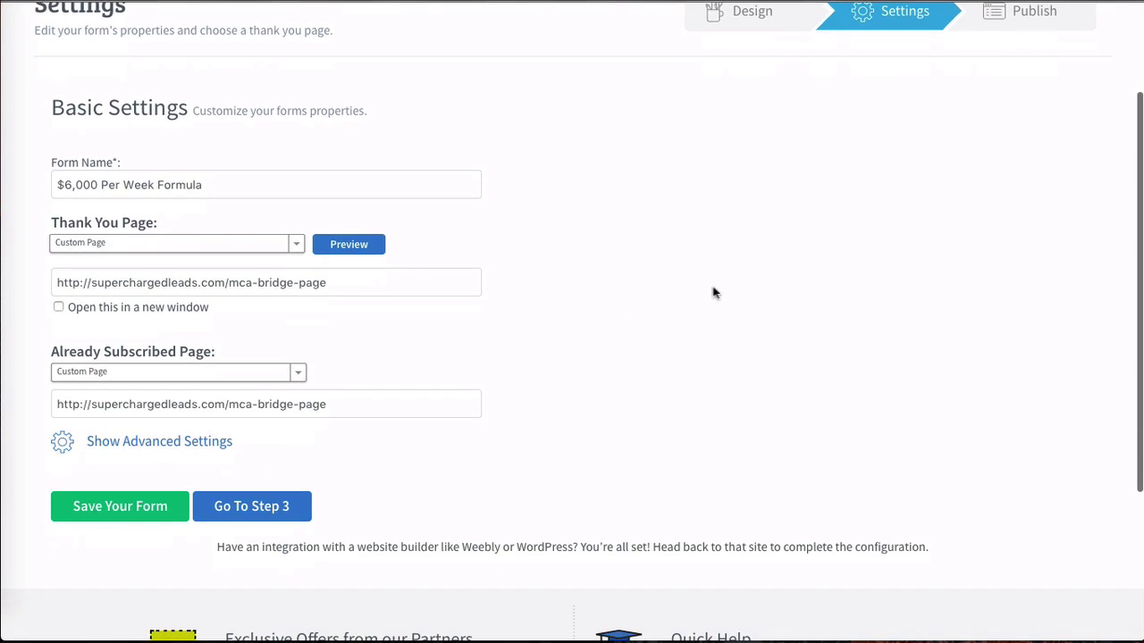
Examine the custom URL set for the form's Thank You Page.
{"action": "left_click", "coordinate": [299, 285]}
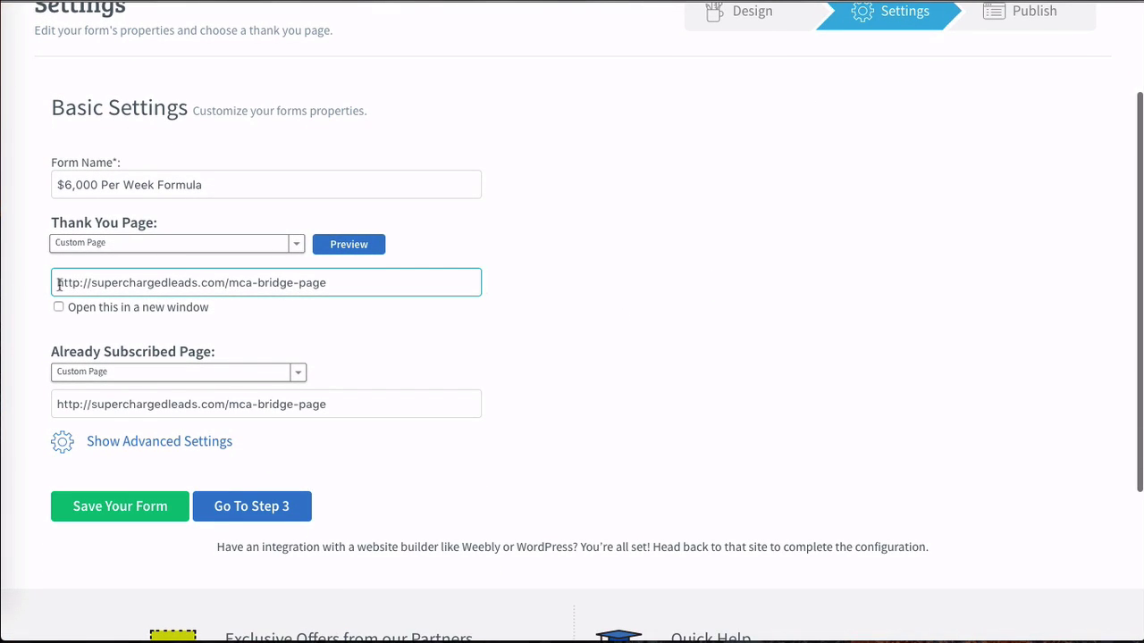
{"action": "mouse_move", "coordinate": [58, 284]}
{"action": "left_mouse_down"}
{"action": "mouse_move", "coordinate": [340, 283]}
{"action": "mouse_move", "coordinate": [51, 284]}
{"action": "left_mouse_up"}
{"action": "left_click", "coordinate": [345, 283]}
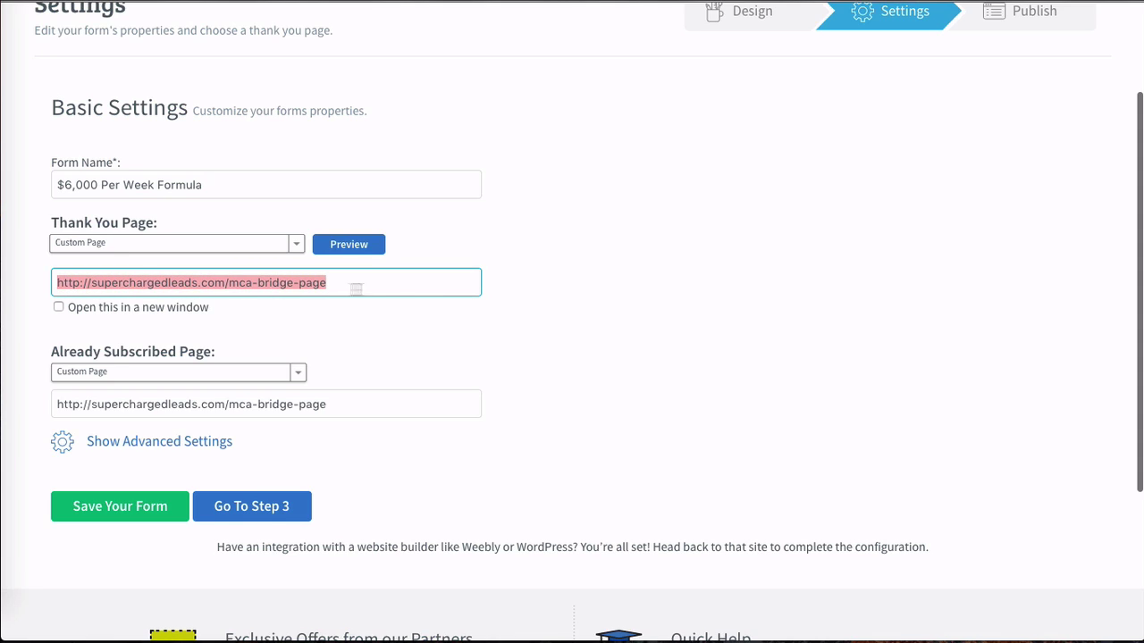
{"action": "left_click", "coordinate": [395, 286]}
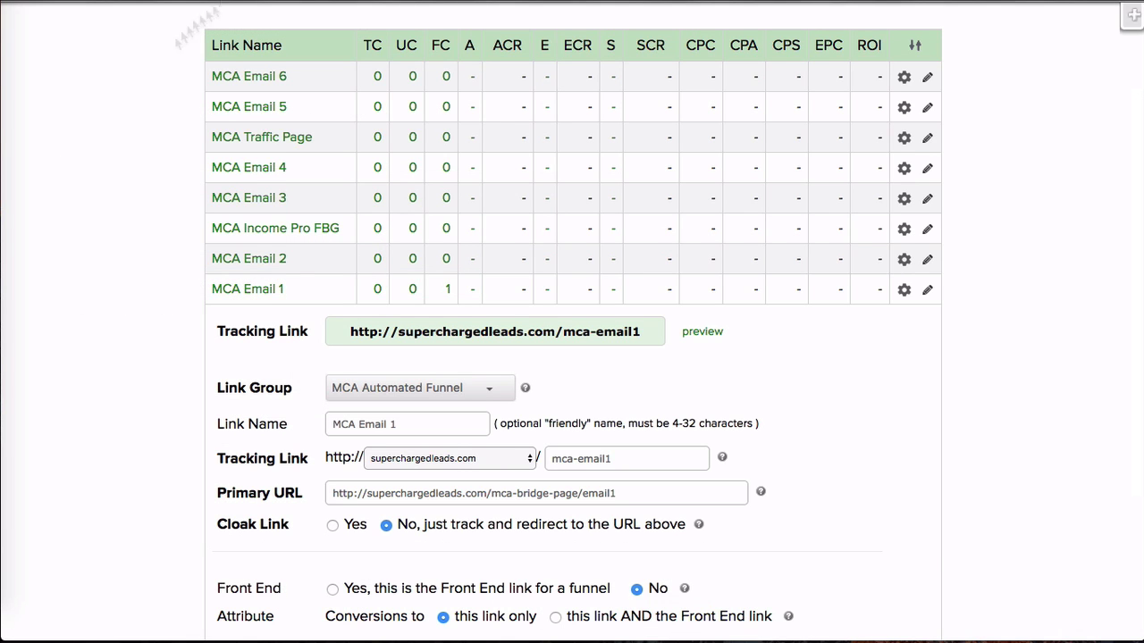
Switch to ClickMagick and look up the tracking link of MCA Bridge Page in the MCA Automated Funnel group.
{"action": "left_click", "coordinate": [271, 289]}
{"action": "scroll", "coordinate": [134, 375], "scroll_direction": "down", "scroll_amount": 2}
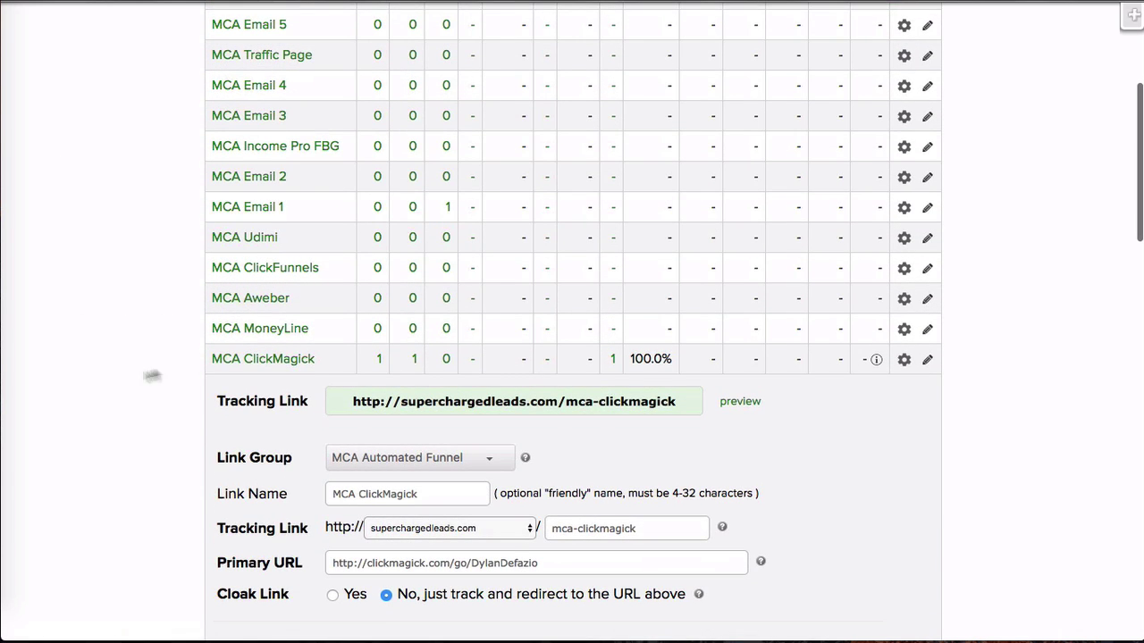
{"action": "left_click", "coordinate": [284, 361]}
{"action": "scroll", "coordinate": [183, 404], "scroll_direction": "down", "scroll_amount": 1}
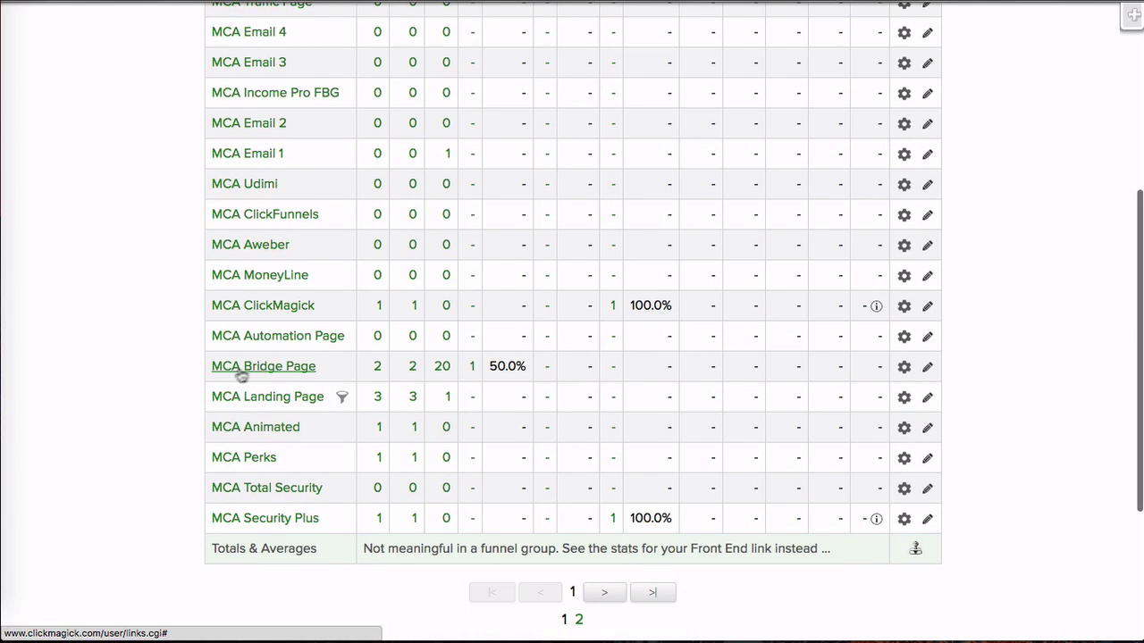
{"action": "left_click", "coordinate": [269, 372]}
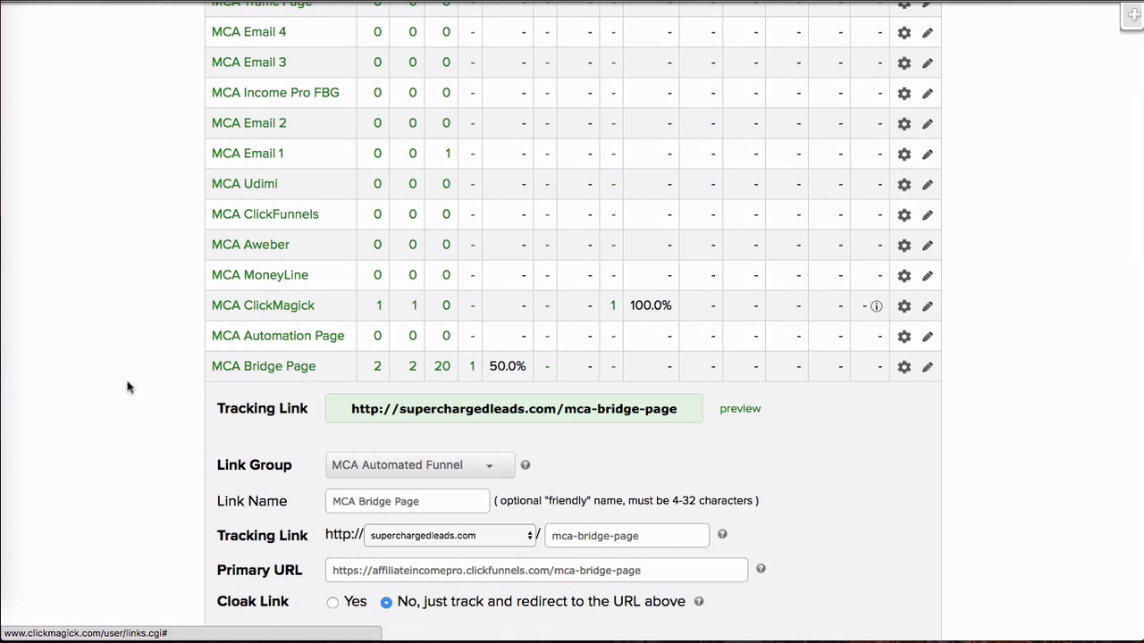
{"action": "scroll", "coordinate": [128, 388], "scroll_direction": "down", "scroll_amount": 1}
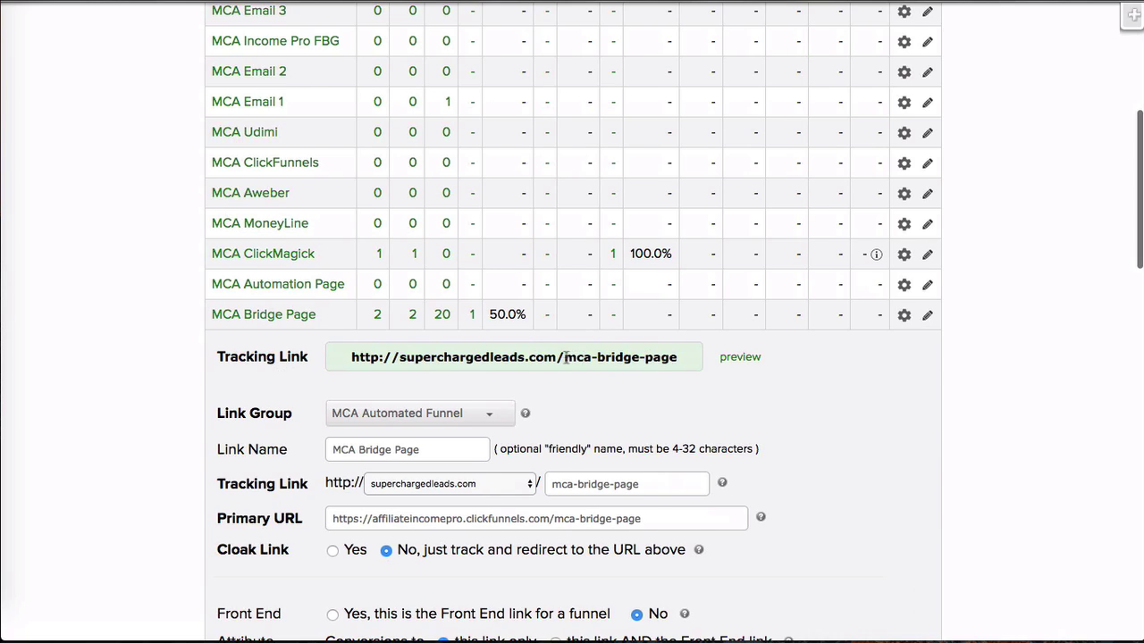
{"action": "left_click_drag", "start_coordinate": [565, 357], "coordinate": [685, 358]}
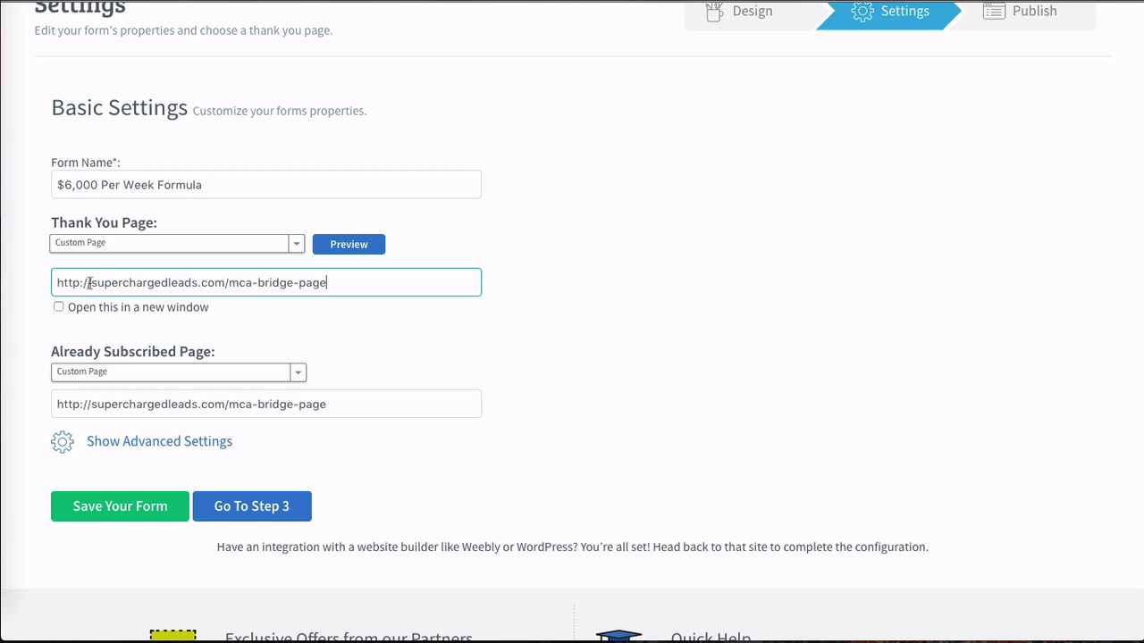
Back in AWeber, check that the Thank You Page and Already Subscribed Page URLs both use the bridge page tracking link.
{"action": "left_click_drag", "start_coordinate": [57, 282], "coordinate": [317, 288]}
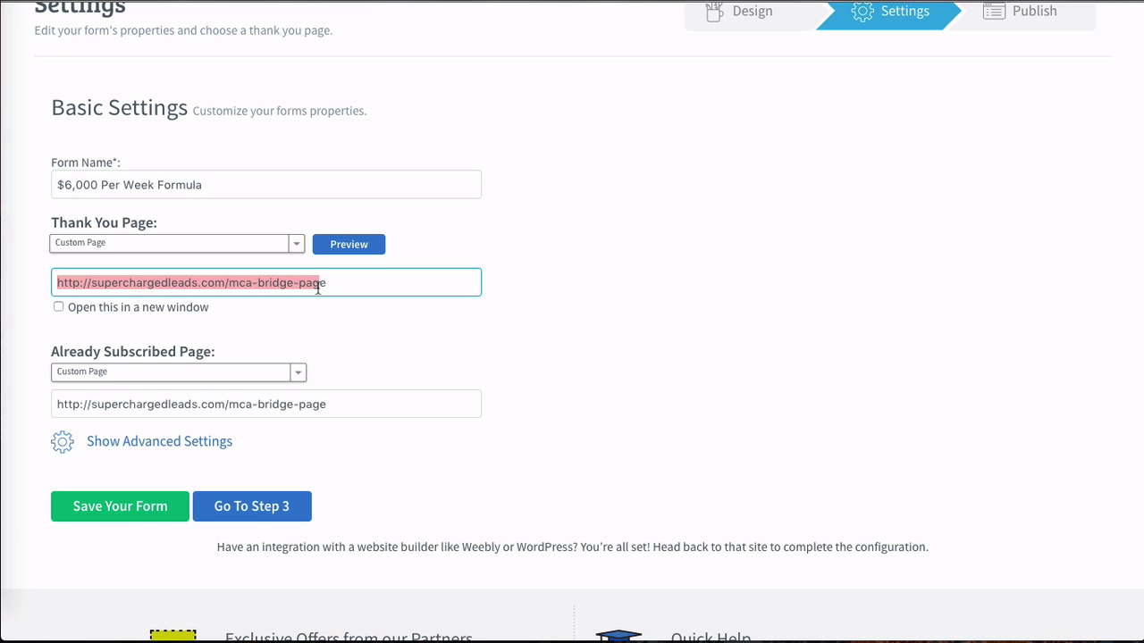
{"action": "left_click", "coordinate": [401, 337]}
{"action": "left_click_drag", "start_coordinate": [57, 401], "coordinate": [340, 402]}
{"action": "left_click", "coordinate": [349, 404]}
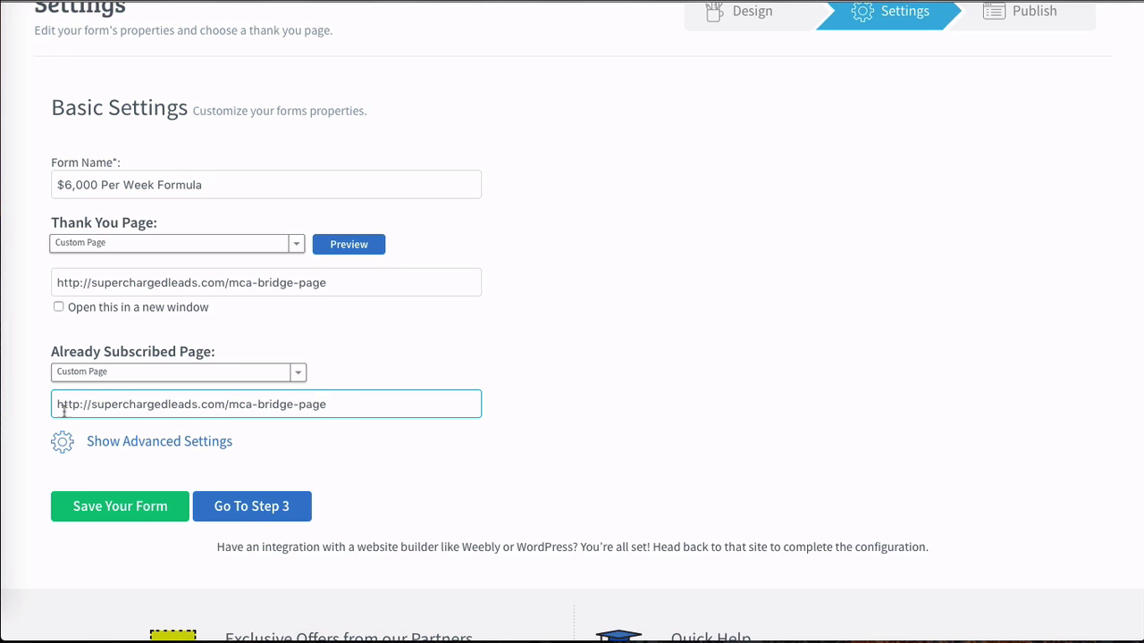
{"action": "left_click_drag", "start_coordinate": [64, 409], "coordinate": [388, 404]}
{"action": "left_click", "coordinate": [388, 403]}
{"action": "scroll", "coordinate": [657, 293], "scroll_direction": "up", "scroll_amount": 2}
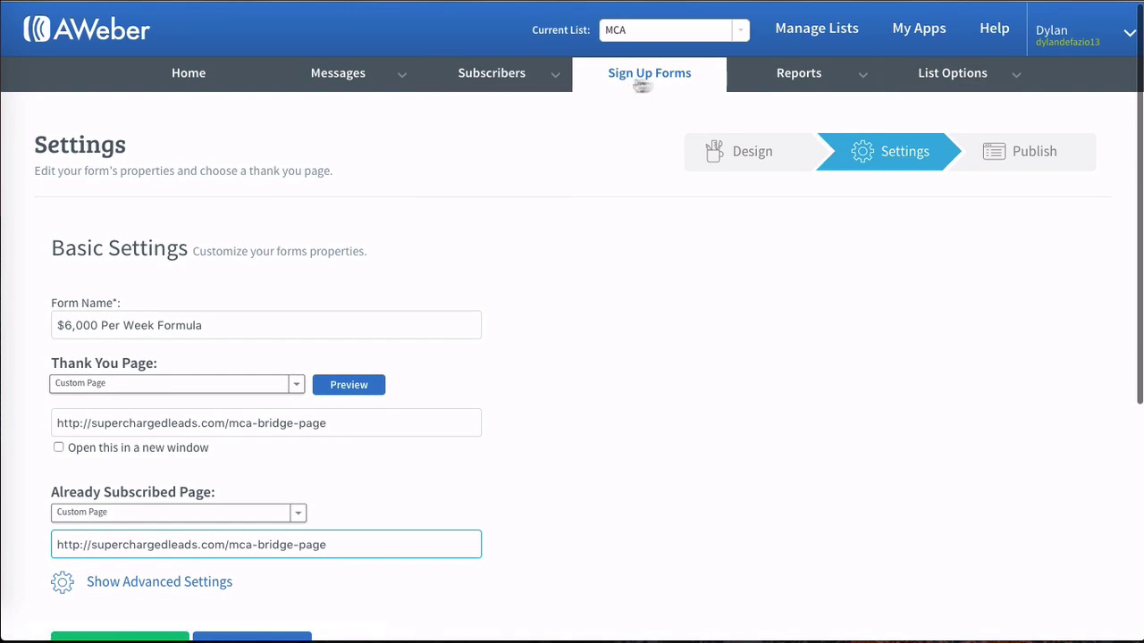
Open the MCA list's basic settings and examine the sender's "From" email address.
{"action": "mouse_move", "coordinate": [972, 79]}
{"action": "left_click", "coordinate": [924, 108]}
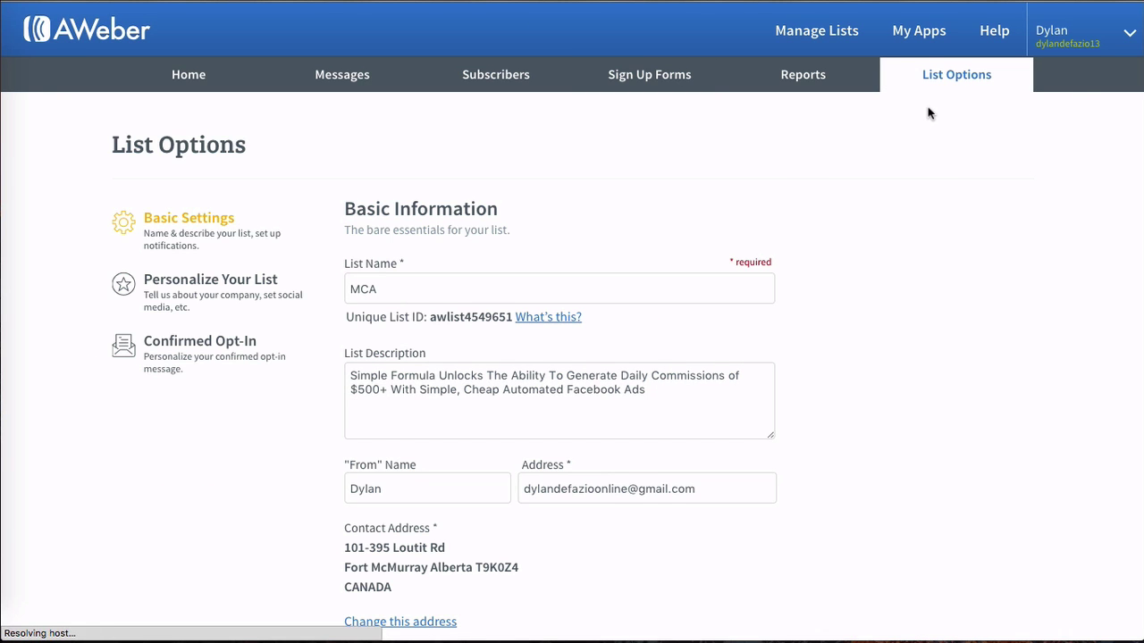
{"action": "scroll", "coordinate": [937, 340], "scroll_direction": "down", "scroll_amount": 2}
{"action": "scroll", "coordinate": [936, 340], "scroll_direction": "down", "scroll_amount": 2}
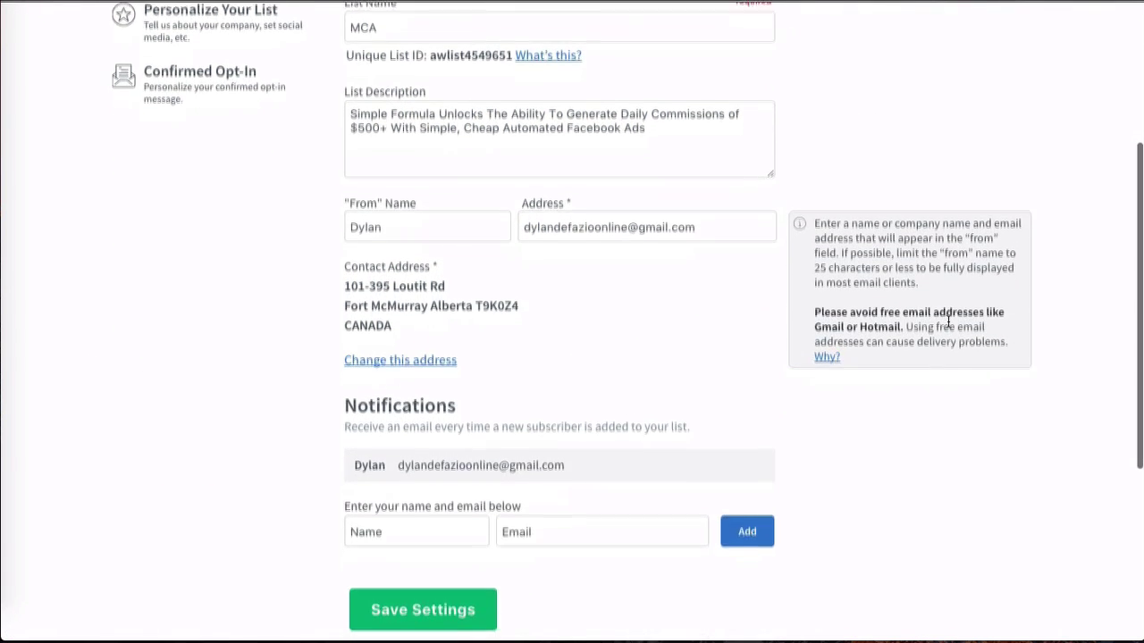
{"action": "left_click", "coordinate": [685, 246]}
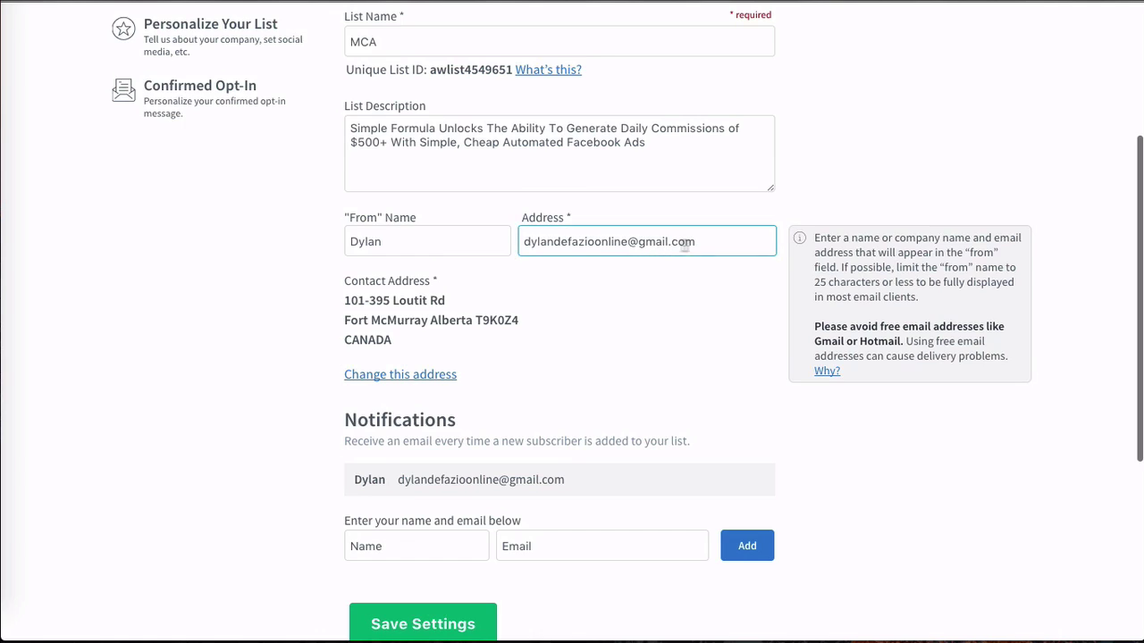
{"action": "left_click_drag", "start_coordinate": [695, 242], "coordinate": [516, 242]}
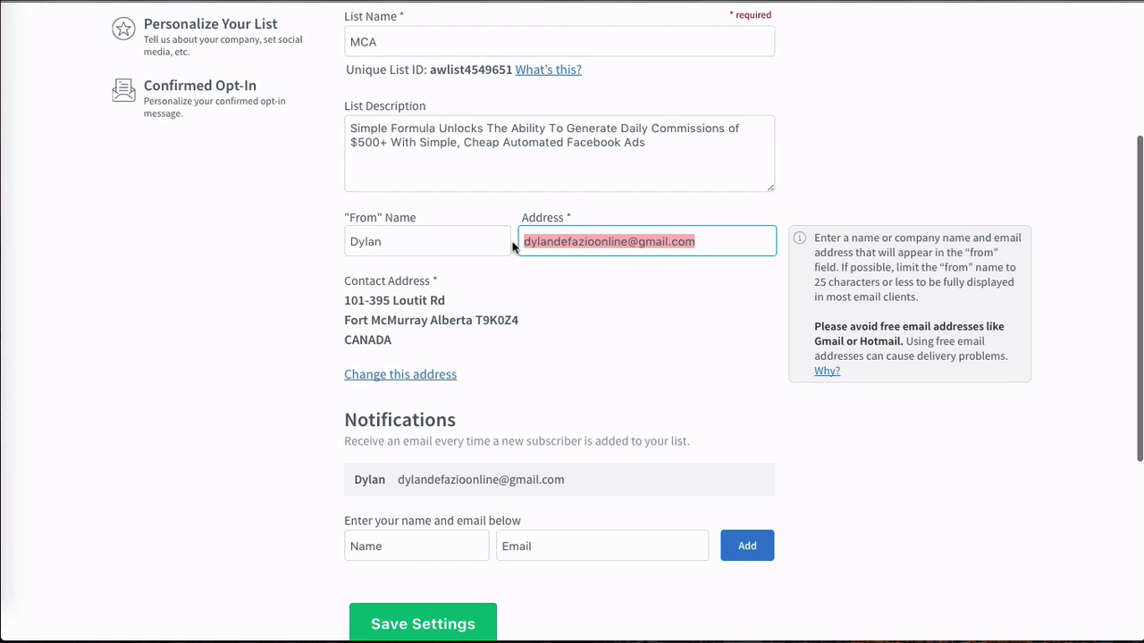
{"action": "left_click", "coordinate": [595, 283]}
{"action": "left_click", "coordinate": [704, 240]}
{"action": "left_click_drag", "start_coordinate": [702, 241], "coordinate": [519, 242]}
{"action": "left_click_drag", "start_coordinate": [702, 241], "coordinate": [526, 244]}
{"action": "left_click_drag", "start_coordinate": [710, 242], "coordinate": [520, 241]}
{"action": "left_click", "coordinate": [604, 244]}
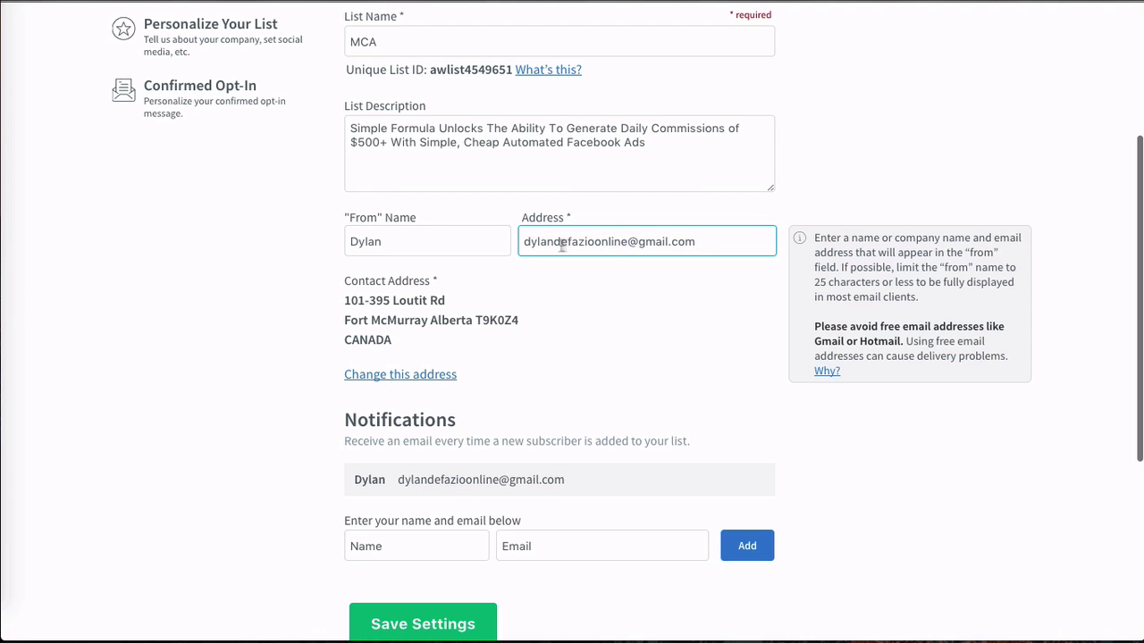
Replace the list's "From" address with the sender's own-domain email and save the settings.
{"action": "triple_click", "coordinate": [575, 244]}
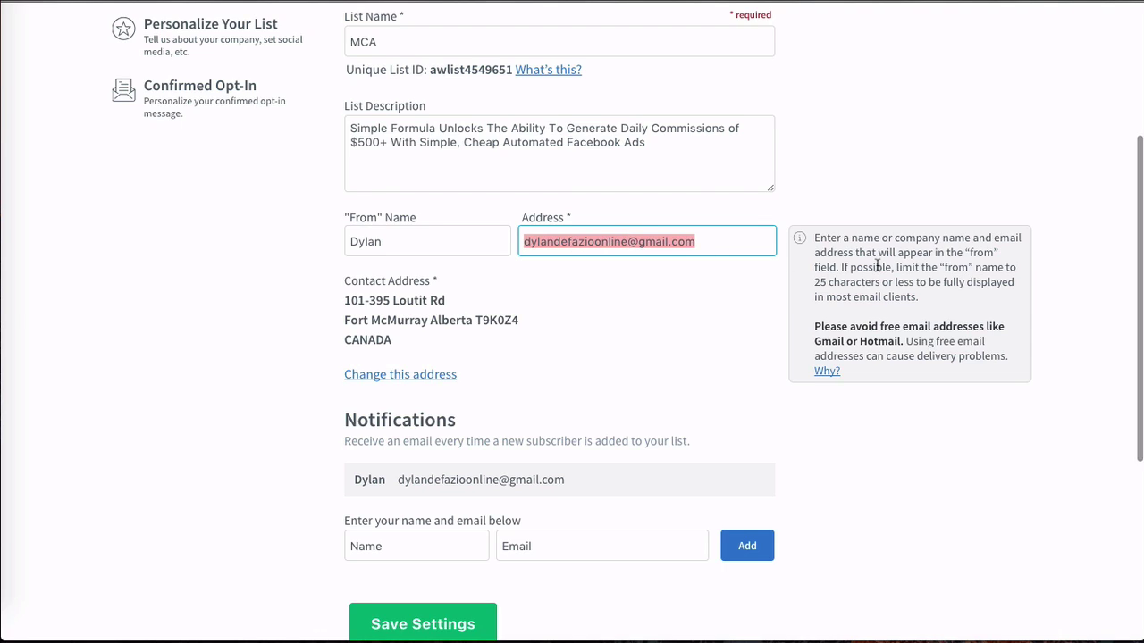
{"action": "type", "text": "dyl"}
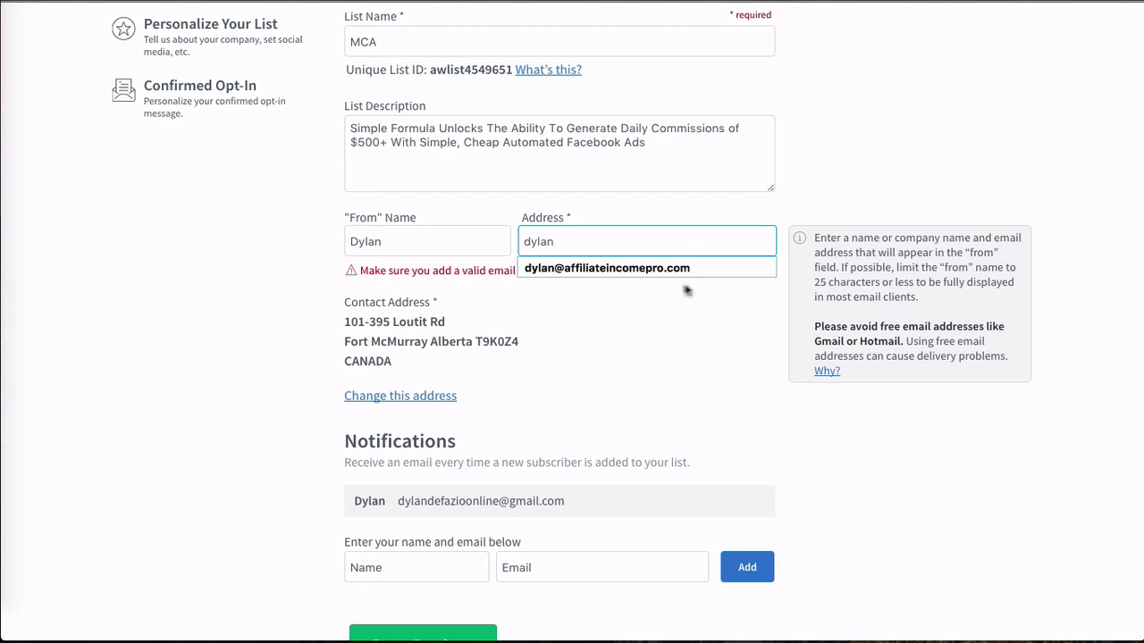
{"action": "type", "text": "an"}
{"action": "left_click", "coordinate": [636, 270]}
{"action": "scroll", "coordinate": [623, 427], "scroll_direction": "down", "scroll_amount": 1}
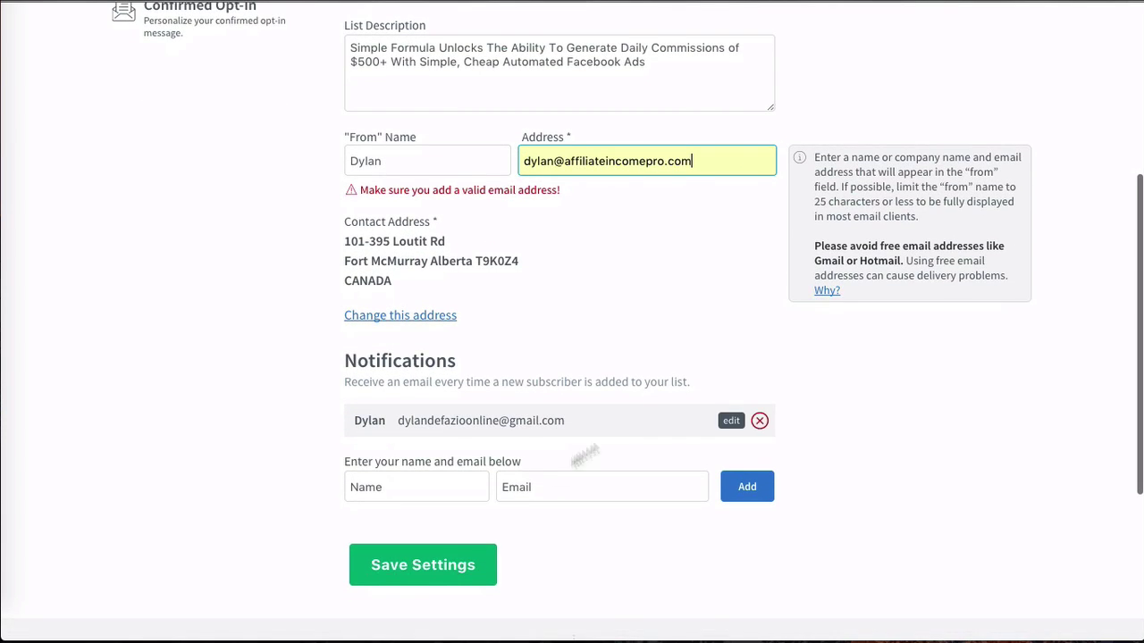
{"action": "left_click", "coordinate": [440, 564]}
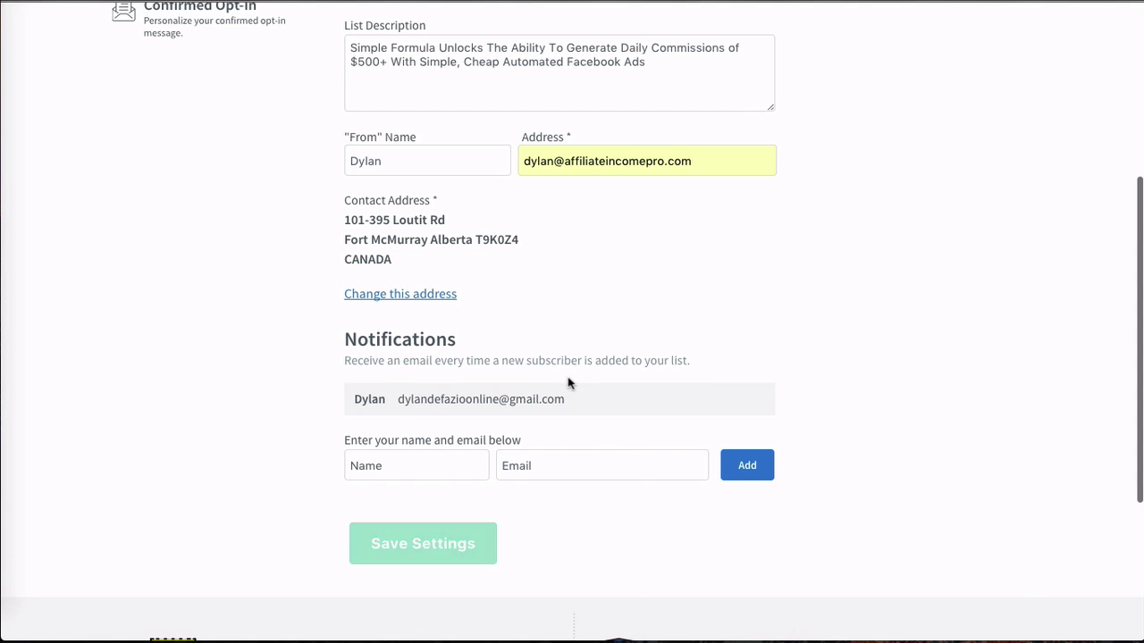
{"action": "left_click", "coordinate": [423, 529]}
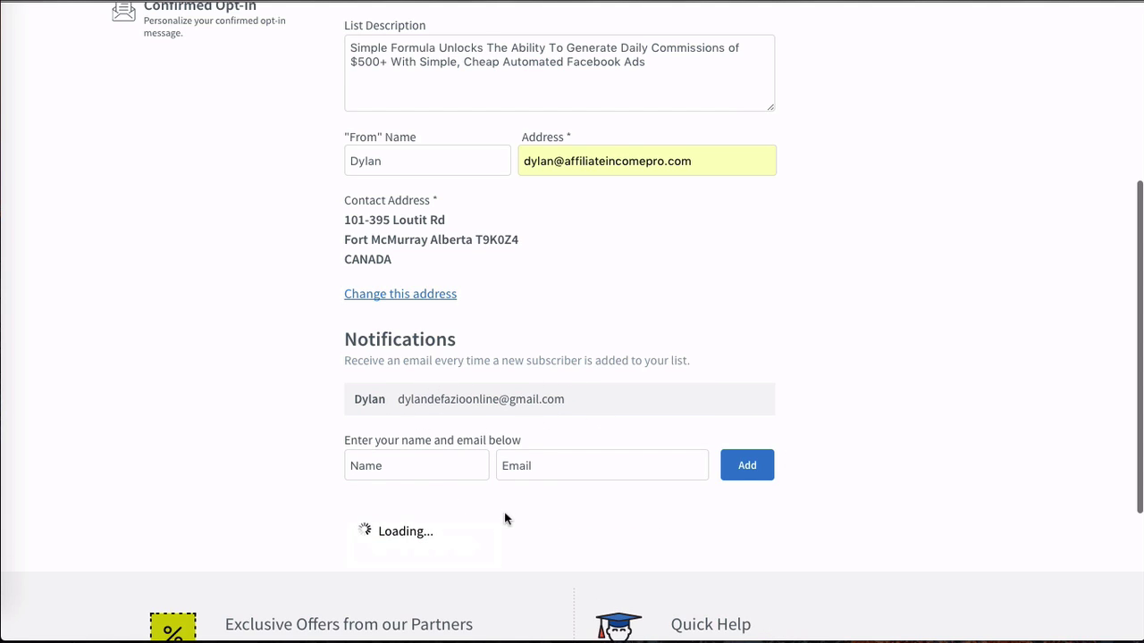
Check the save status and the domain part of the new "From" address.
{"action": "left_click_drag", "start_coordinate": [355, 531], "coordinate": [605, 536]}
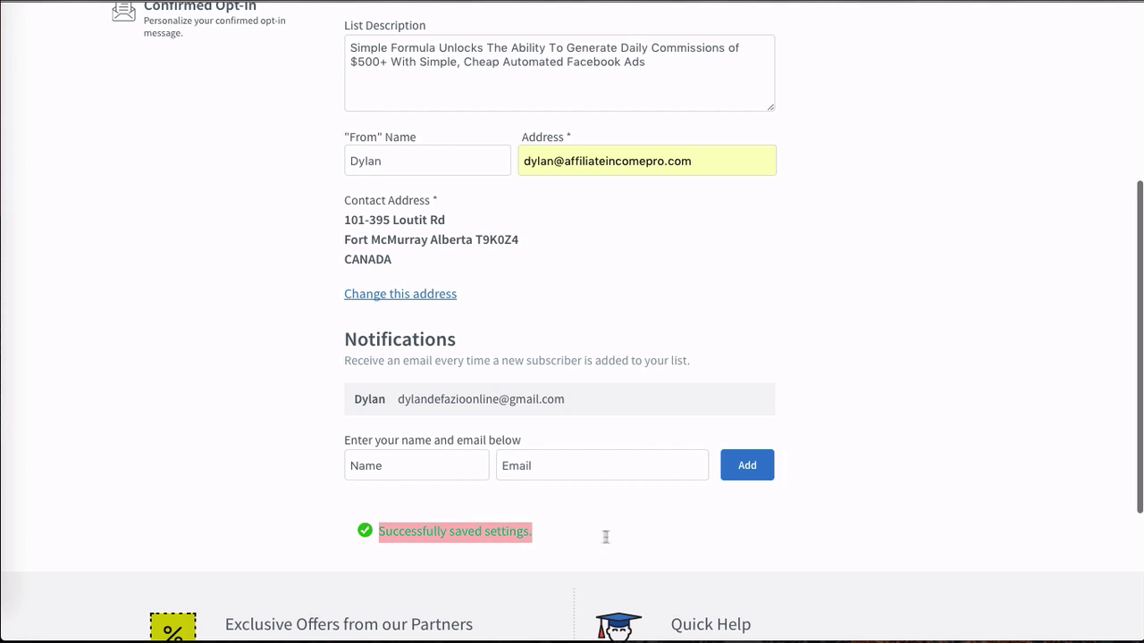
{"action": "left_click", "coordinate": [545, 152]}
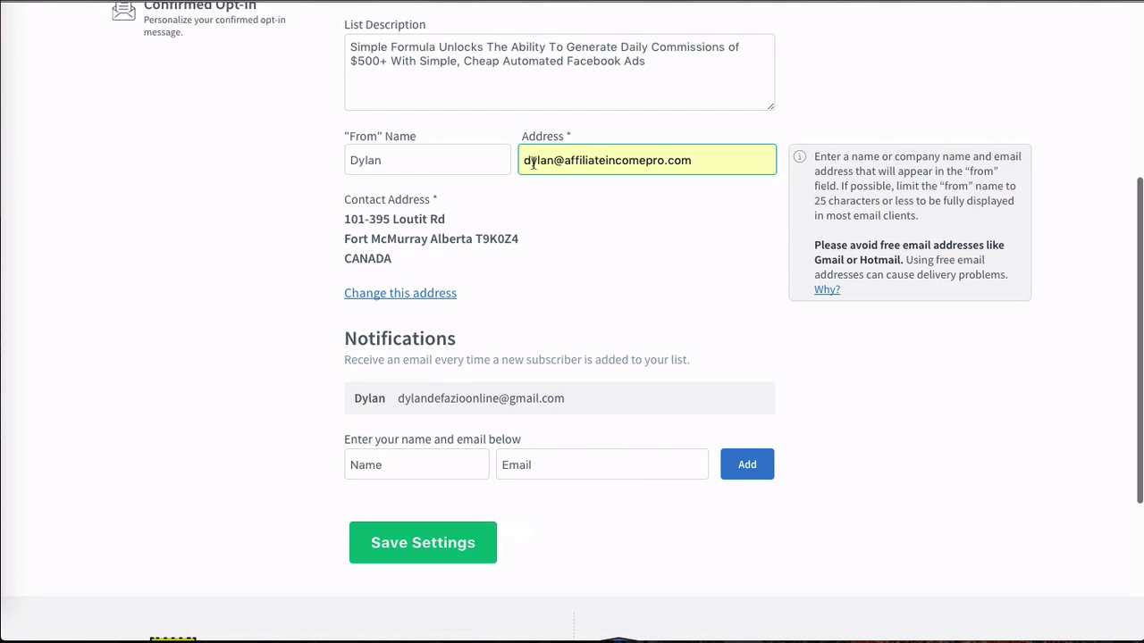
{"action": "left_click_drag", "start_coordinate": [554, 160], "coordinate": [673, 161]}
{"action": "left_click", "coordinate": [672, 214]}
{"action": "left_click", "coordinate": [536, 163]}
{"action": "left_click", "coordinate": [709, 176]}
Open the MCA list's Confirmed Opt-In settings and save them with the confirmed opt-in email for imports turned off.
{"action": "scroll", "coordinate": [679, 366], "scroll_direction": "up", "scroll_amount": 5}
{"action": "scroll", "coordinate": [268, 319], "scroll_direction": "down", "scroll_amount": 2}
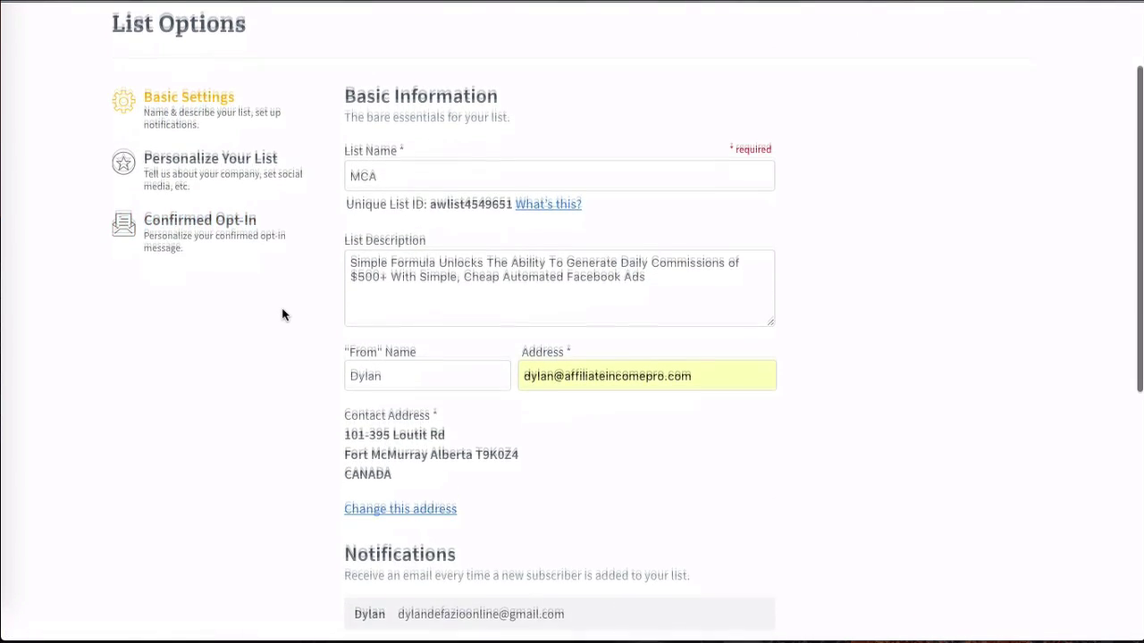
{"action": "scroll", "coordinate": [284, 313], "scroll_direction": "up", "scroll_amount": 1}
{"action": "left_click", "coordinate": [195, 240]}
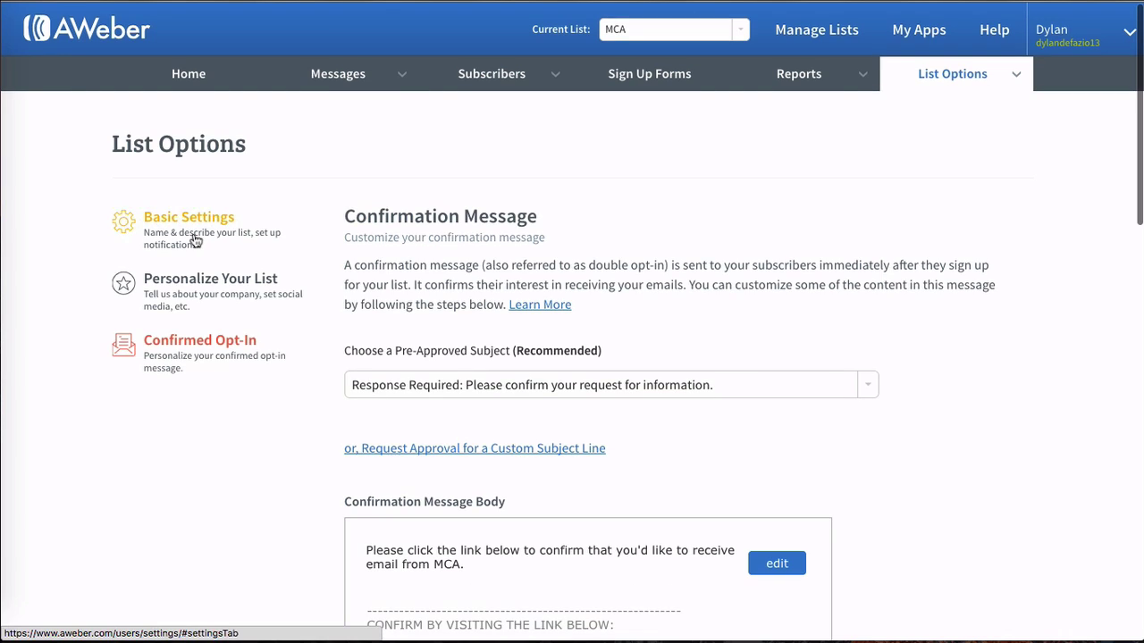
{"action": "scroll", "coordinate": [224, 374], "scroll_direction": "down", "scroll_amount": 10}
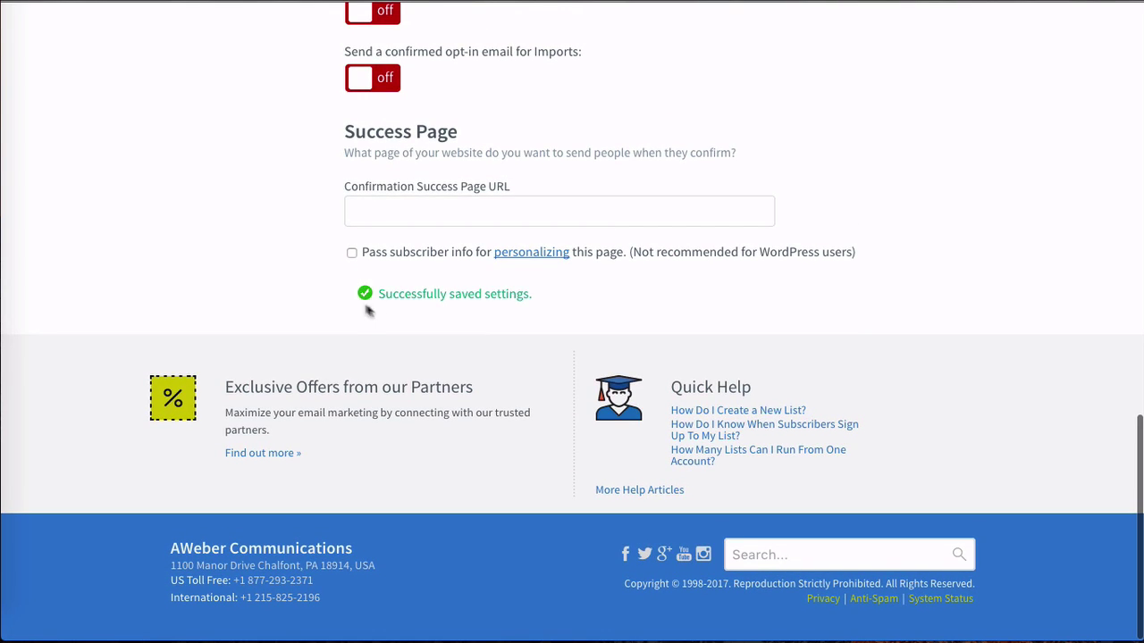
{"action": "scroll", "coordinate": [318, 264], "scroll_direction": "up", "scroll_amount": 10}
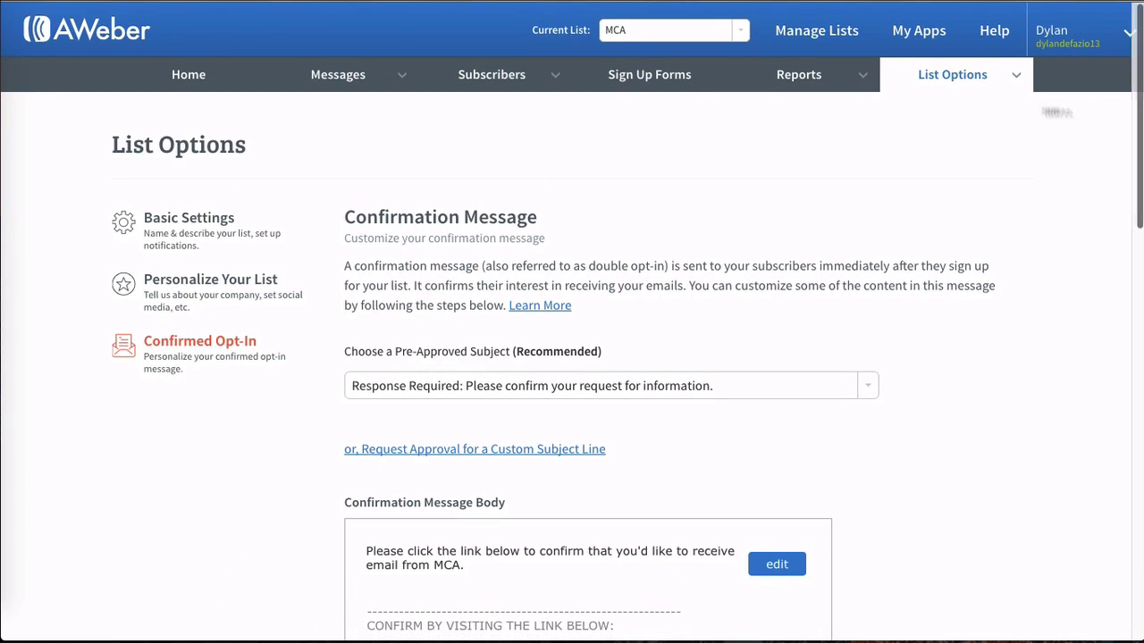
Reopen the legacy follow-up series from the account overview, review its messages and go to the sign-up forms.
{"action": "left_click", "coordinate": [176, 90]}
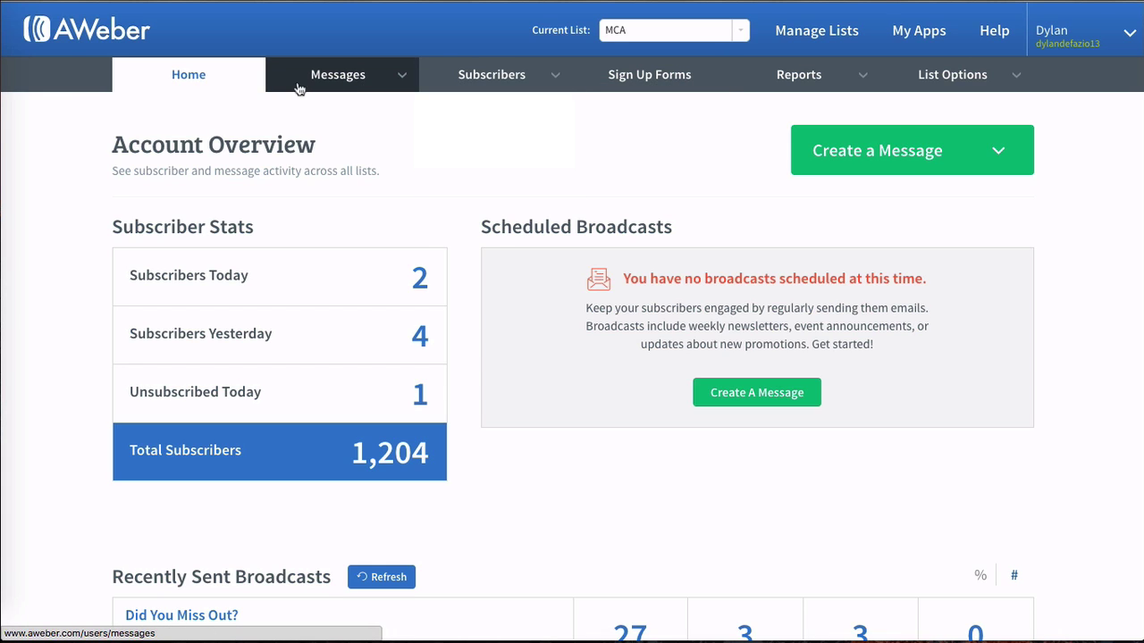
{"action": "mouse_move", "coordinate": [384, 79]}
{"action": "left_click", "coordinate": [342, 150]}
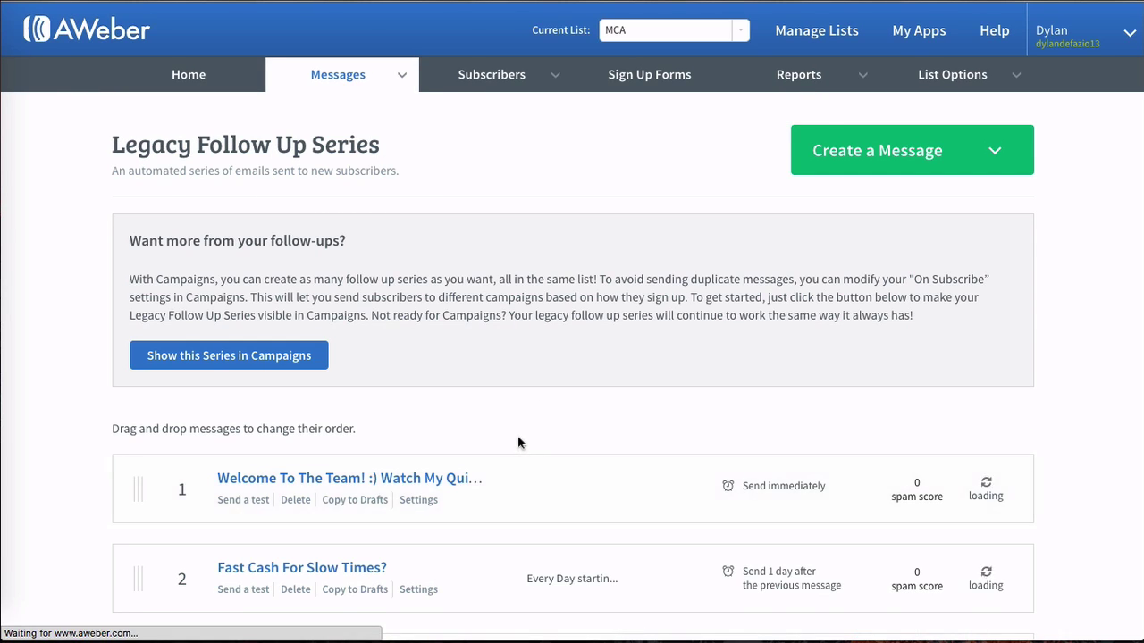
{"action": "scroll", "coordinate": [517, 436], "scroll_direction": "down", "scroll_amount": 5}
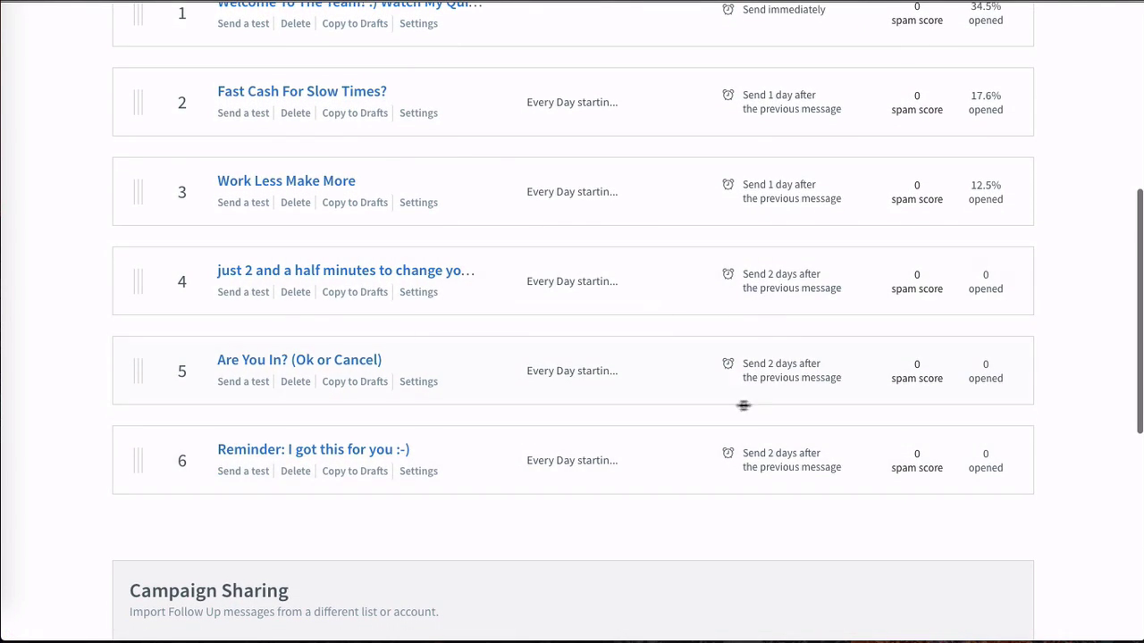
{"action": "scroll", "coordinate": [689, 390], "scroll_direction": "up", "scroll_amount": 5}
{"action": "left_click", "coordinate": [667, 39]}
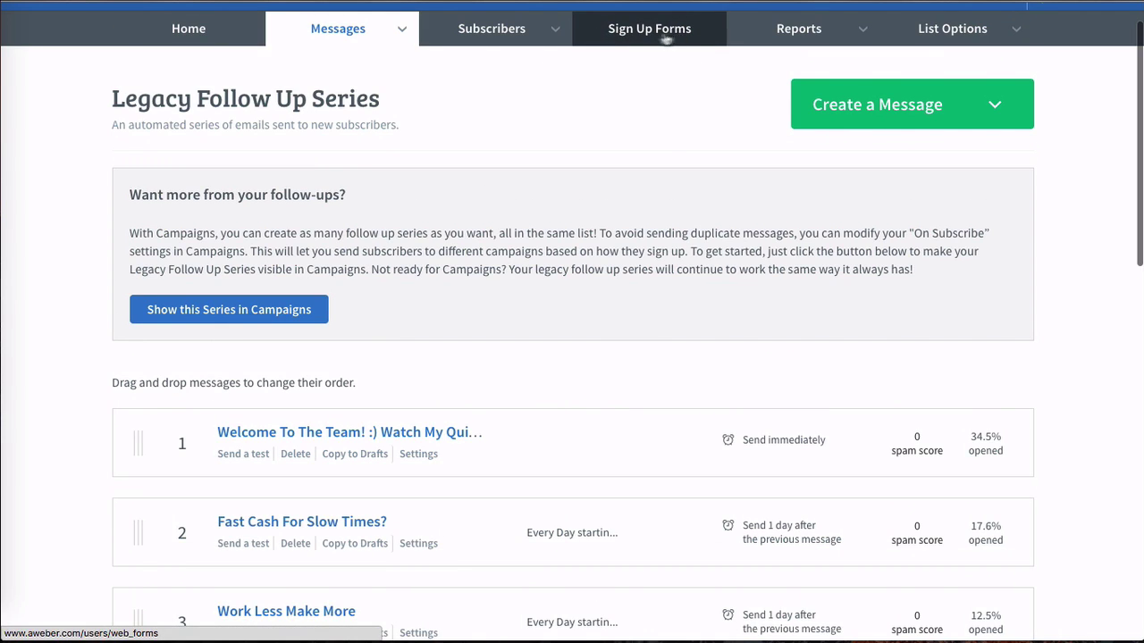